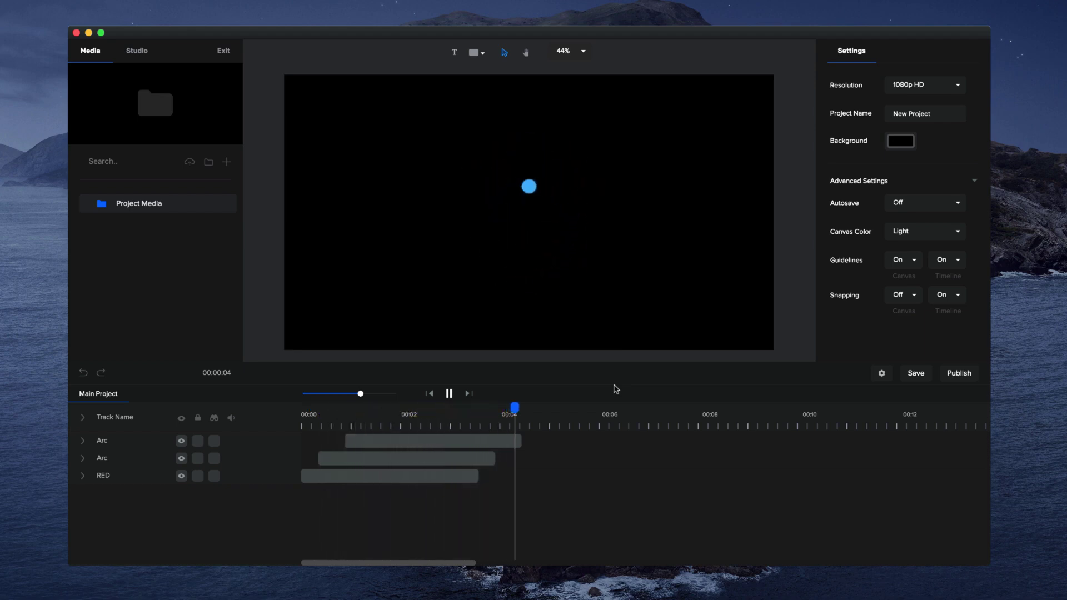
Step: Preview the existing rings animation up to the frame where all three rings show
click(448, 394)
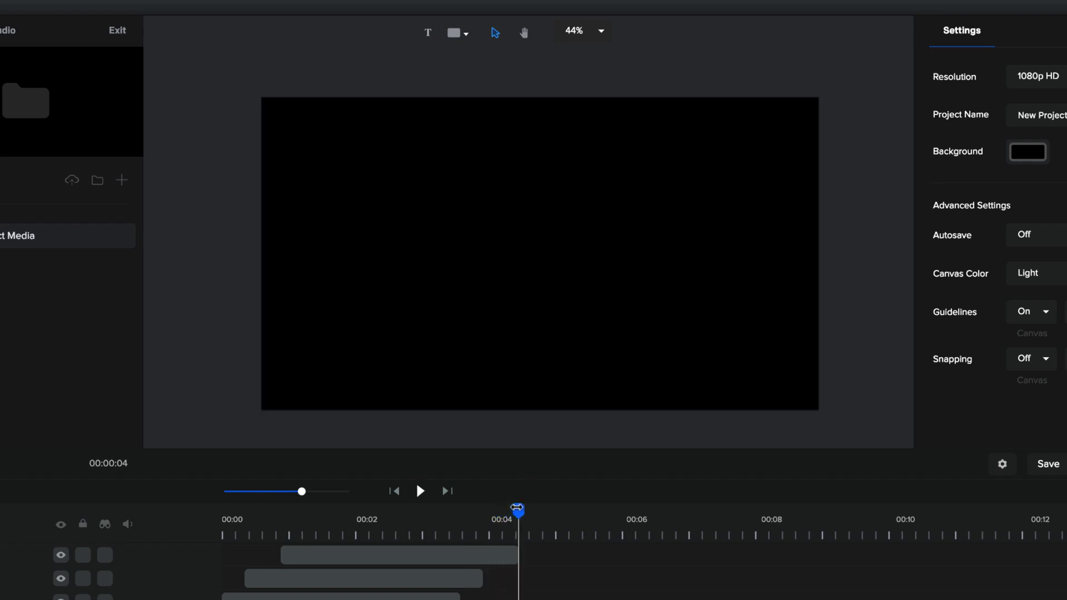
click(416, 528)
drag(416, 531, 386, 533)
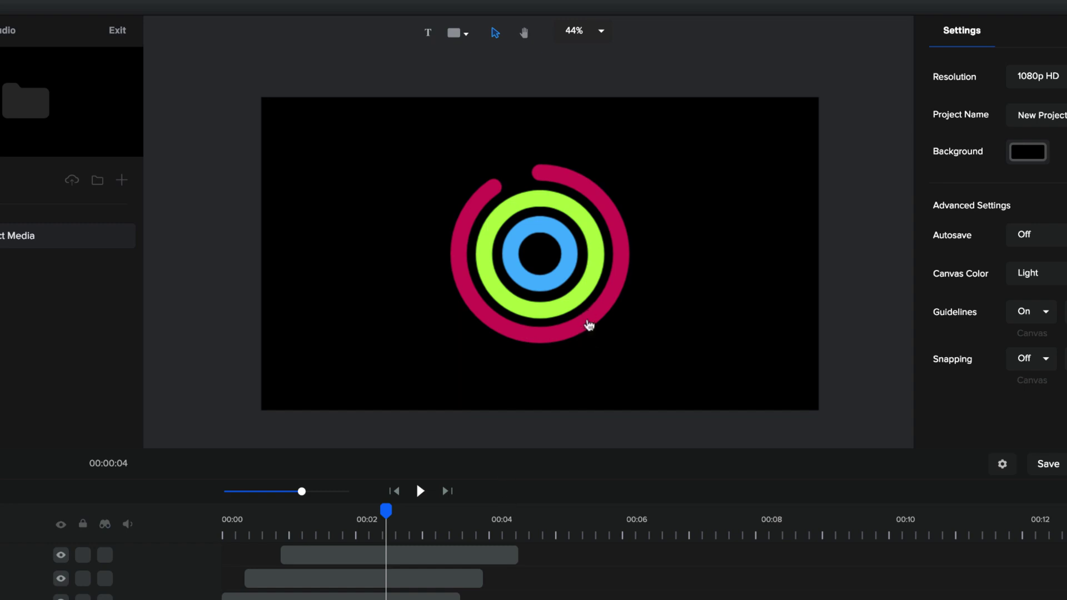
Step: Delete the red, green and blue rings from the canvas
click(589, 326)
key(Delete)
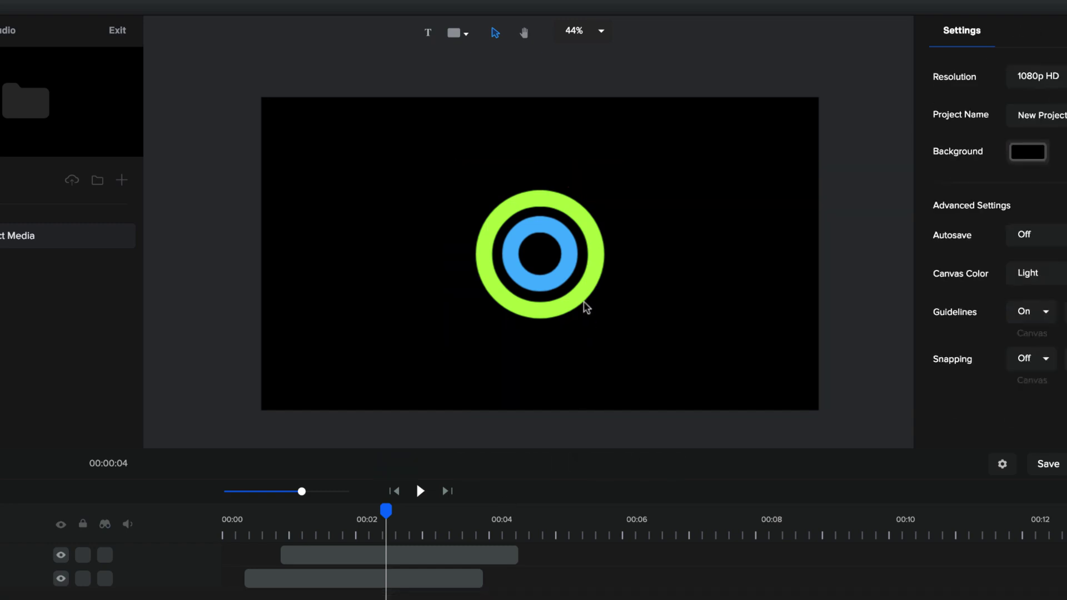
click(584, 303)
key(Delete)
click(565, 286)
key(Delete)
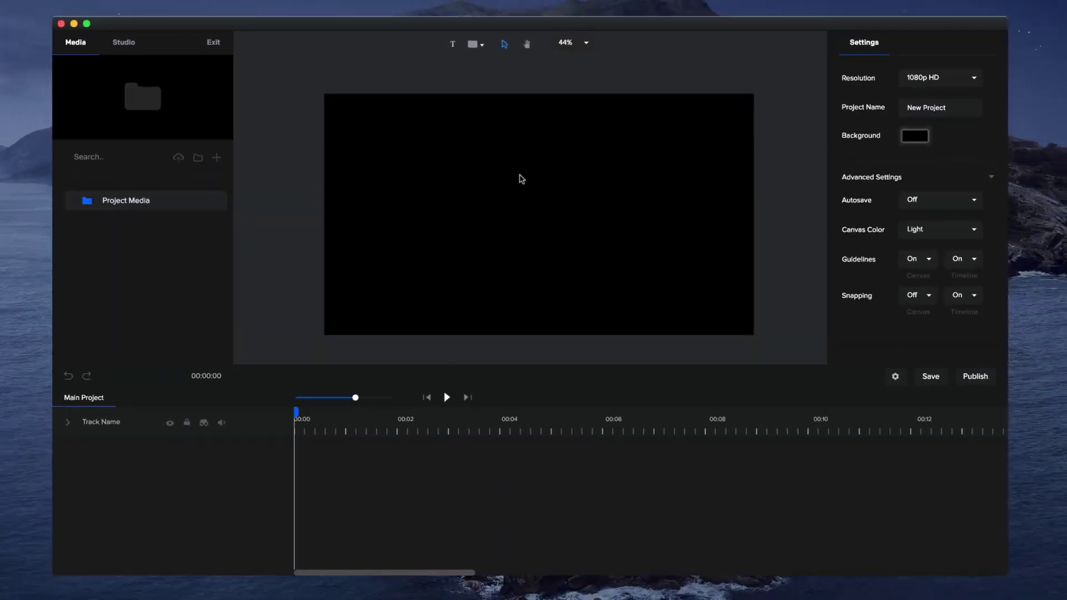
Step: Add a white arc from the shape library and centre it on the canvas
click(476, 48)
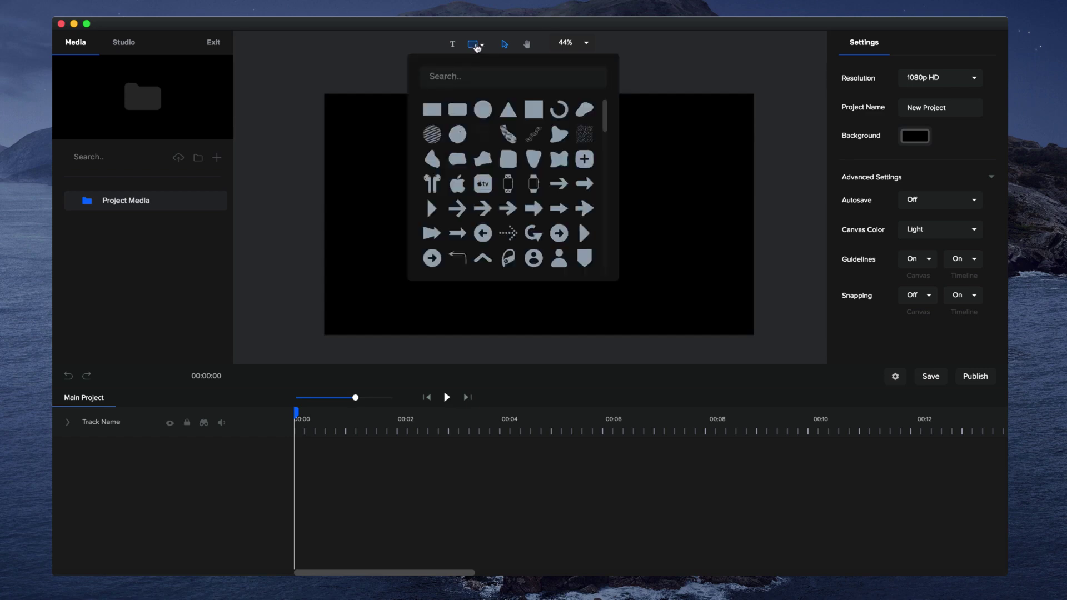
click(560, 110)
click(679, 245)
drag(638, 217, 603, 178)
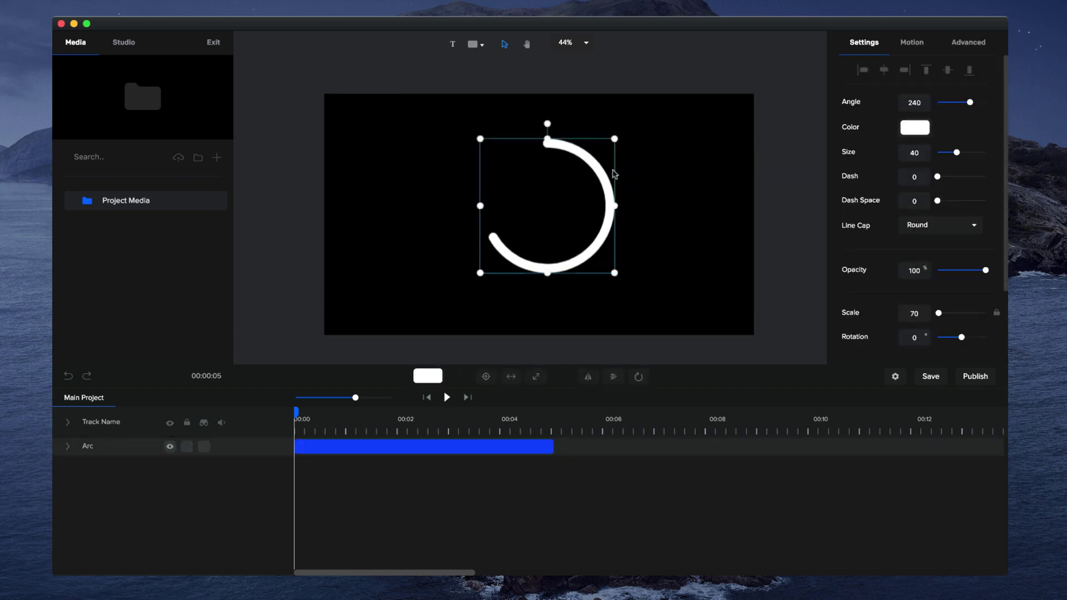
click(492, 378)
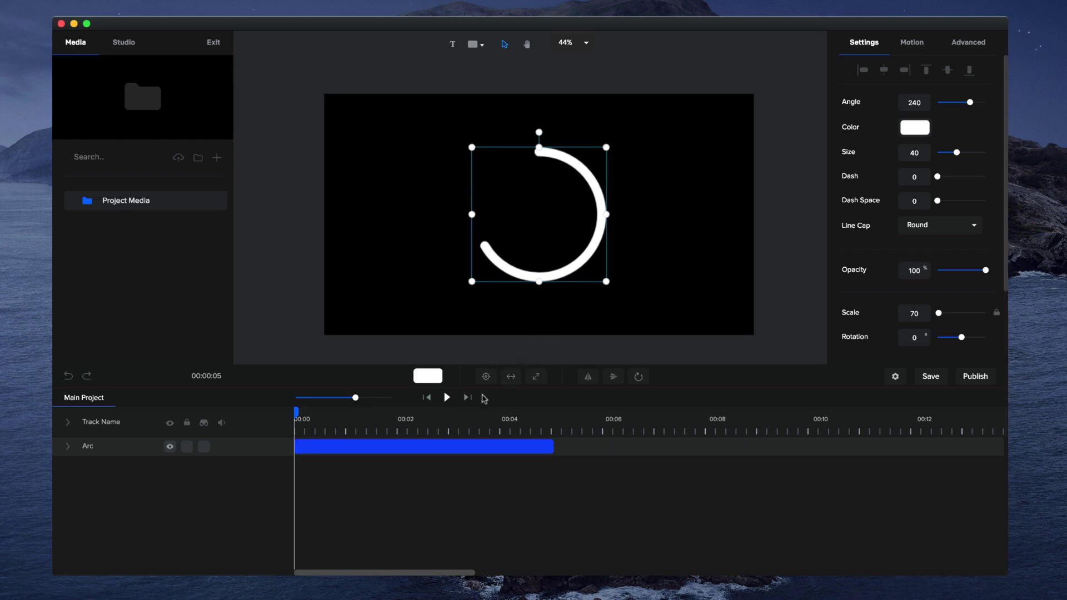
drag(354, 398, 364, 399)
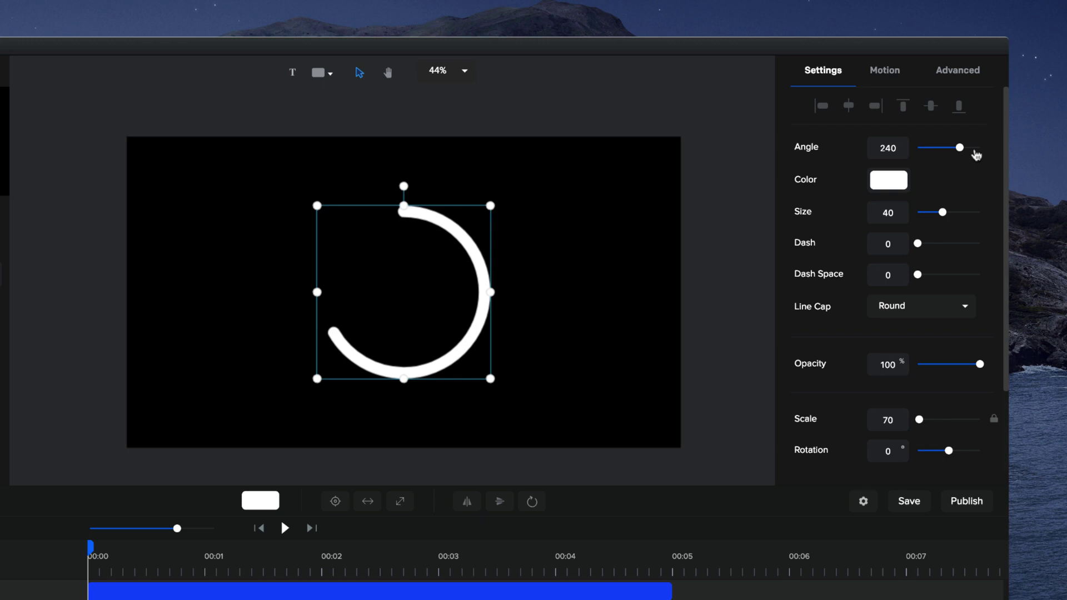
Step: Reduce the arc's angle to 0 and add a Custom animation to its track
drag(960, 148, 897, 148)
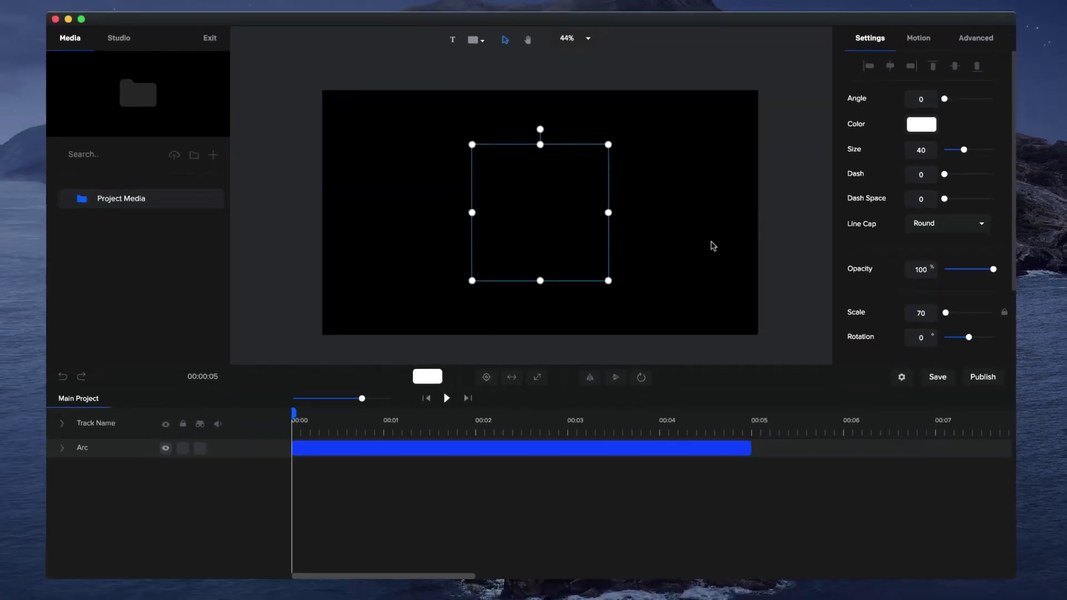
click(63, 448)
click(274, 467)
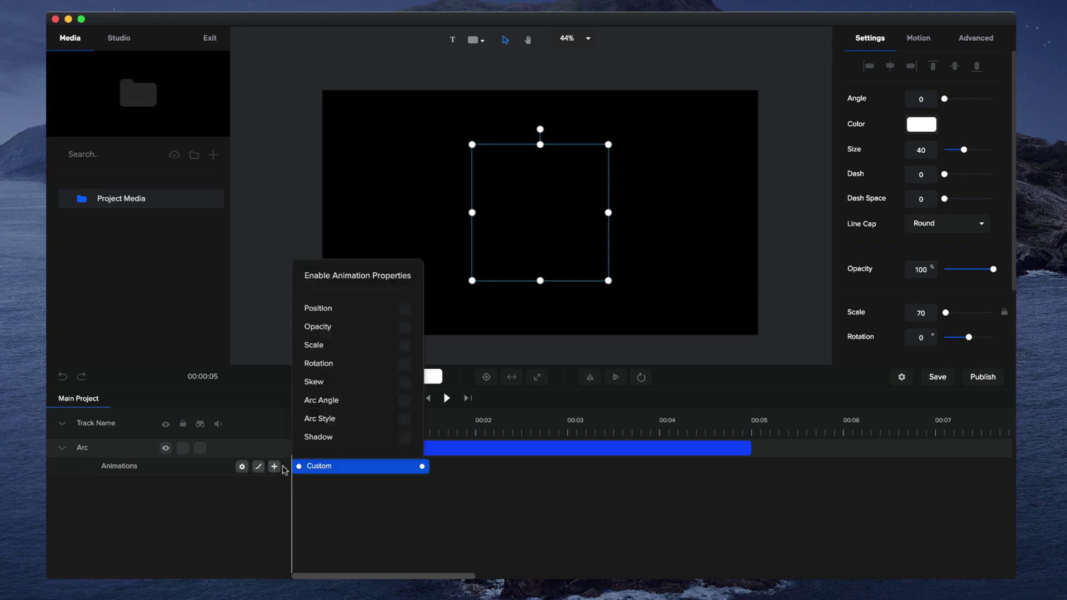
Step: Enable Arc Angle, along with Skew, as the Custom animation's animated properties
click(405, 401)
click(406, 401)
click(406, 382)
click(405, 401)
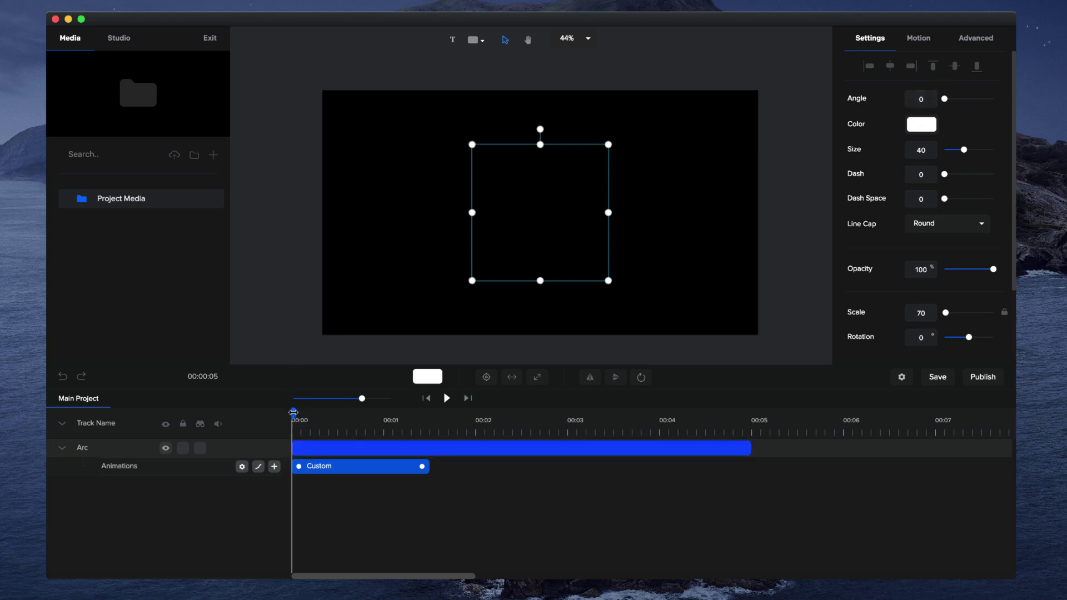
Step: At about 00:01.5, open the arc's angle to a full 360° circle
drag(323, 418, 436, 416)
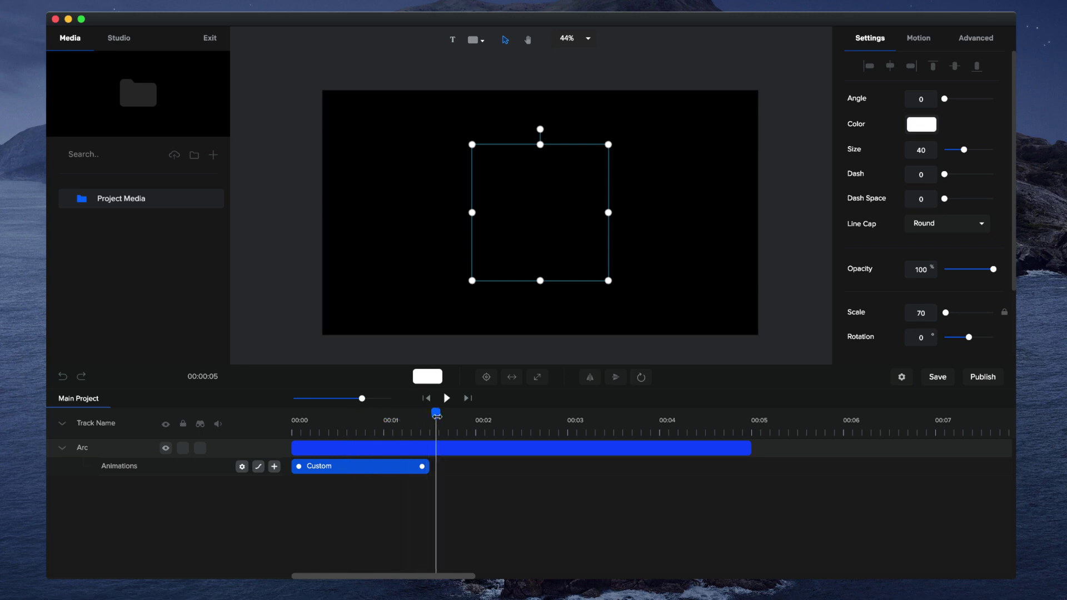
click(429, 454)
drag(945, 99, 998, 107)
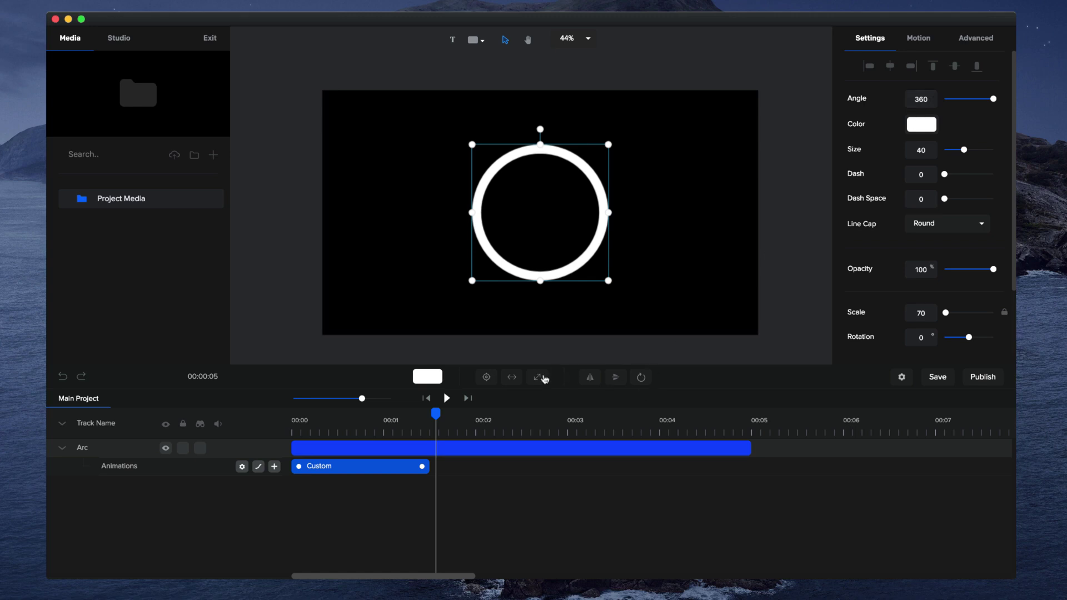
Step: Preview the arc drawing itself into a ring from the start
click(427, 398)
click(446, 398)
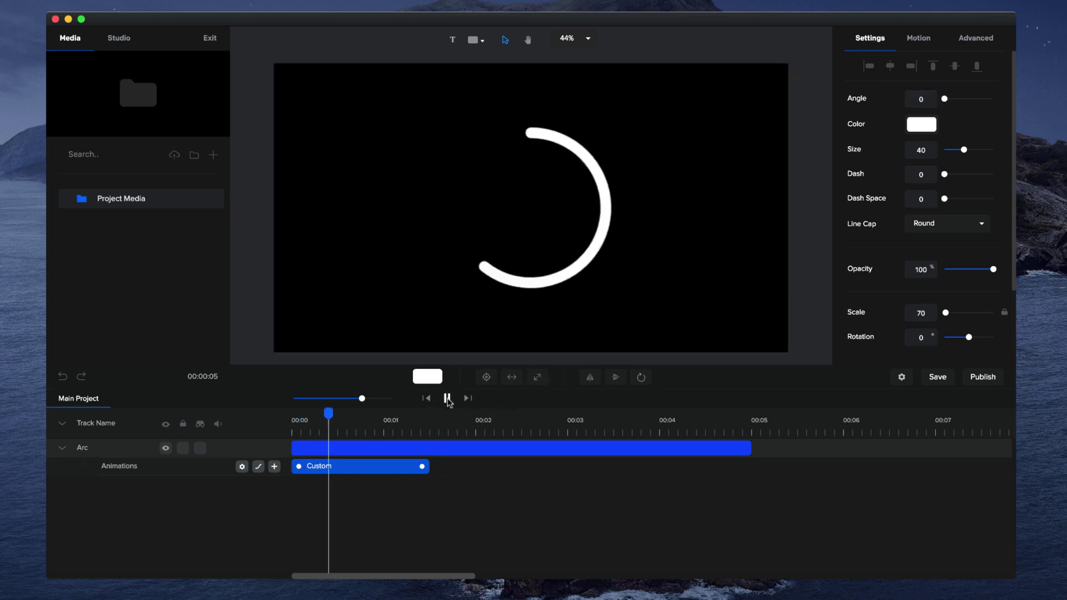
click(447, 398)
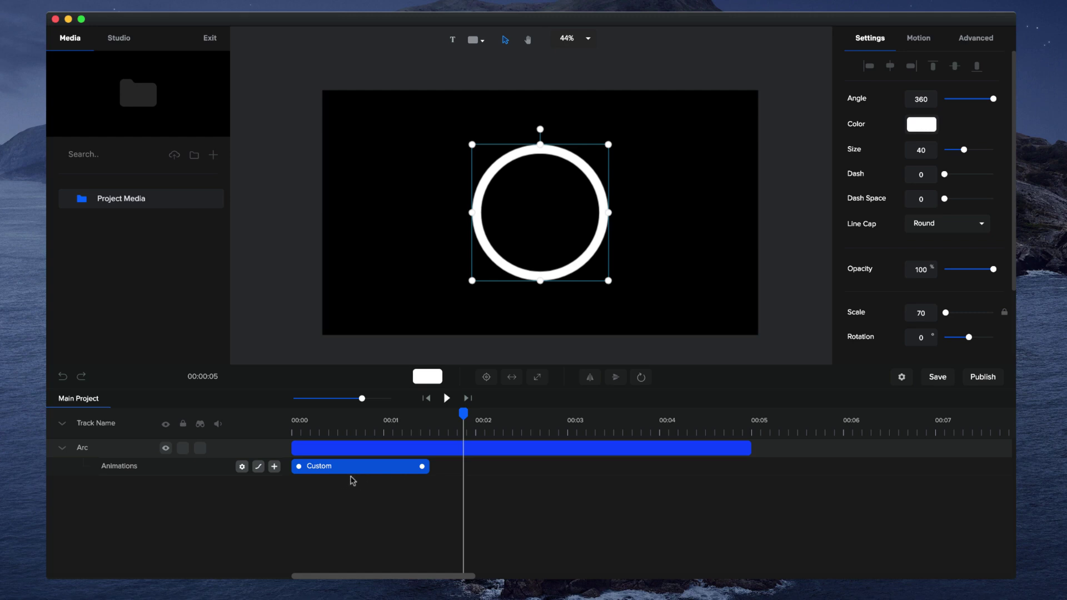
Step: Apply Power2 easing to the arc's Custom animation clip
right_click(335, 471)
click(370, 379)
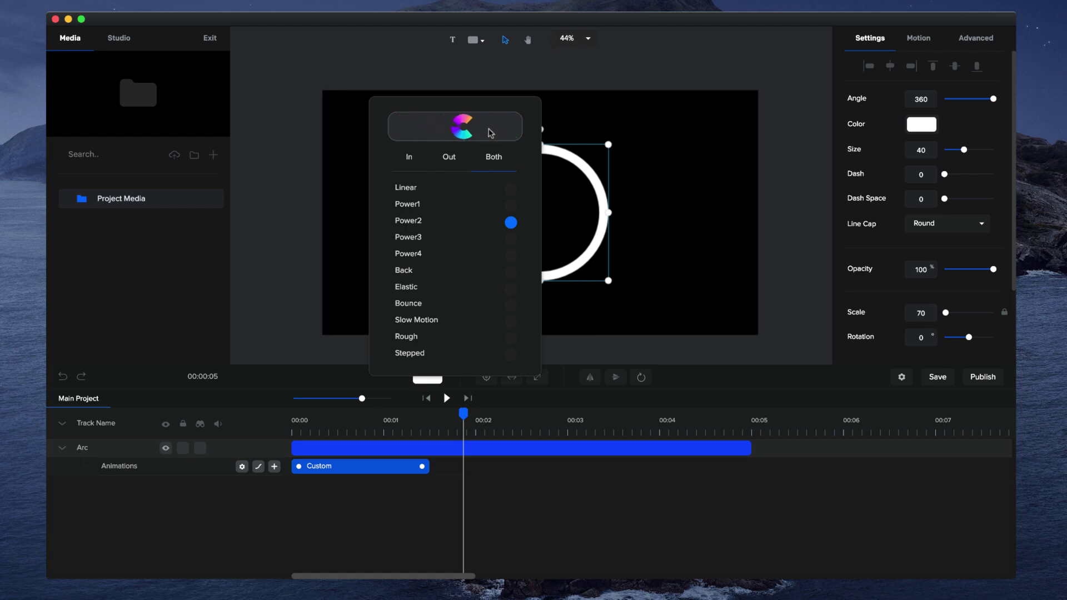
click(598, 342)
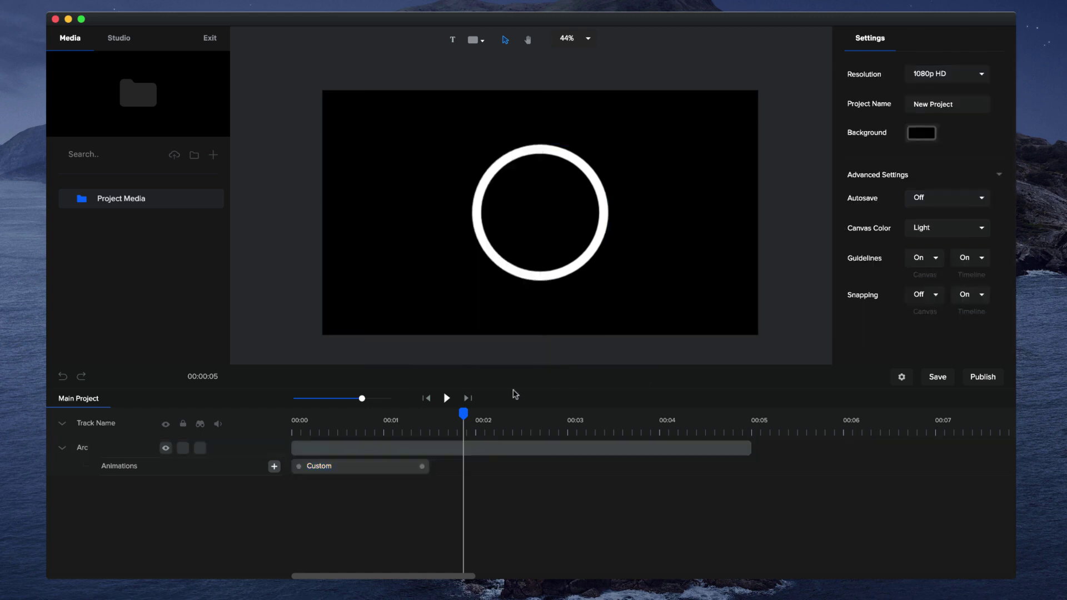
Step: Preview the eased arc animation and reselect the Custom clip
click(428, 398)
click(446, 398)
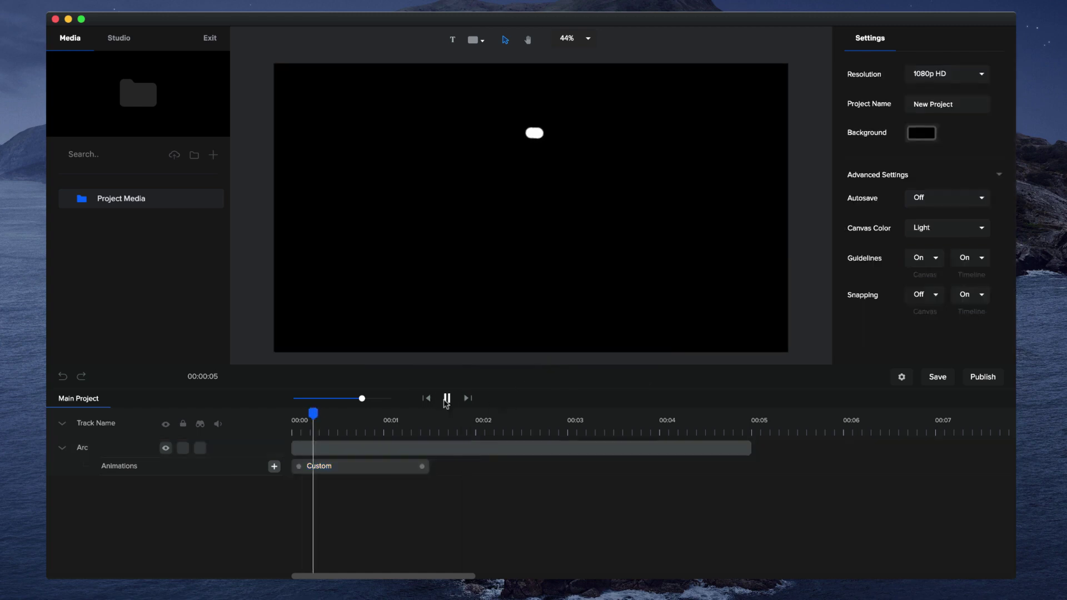
click(447, 398)
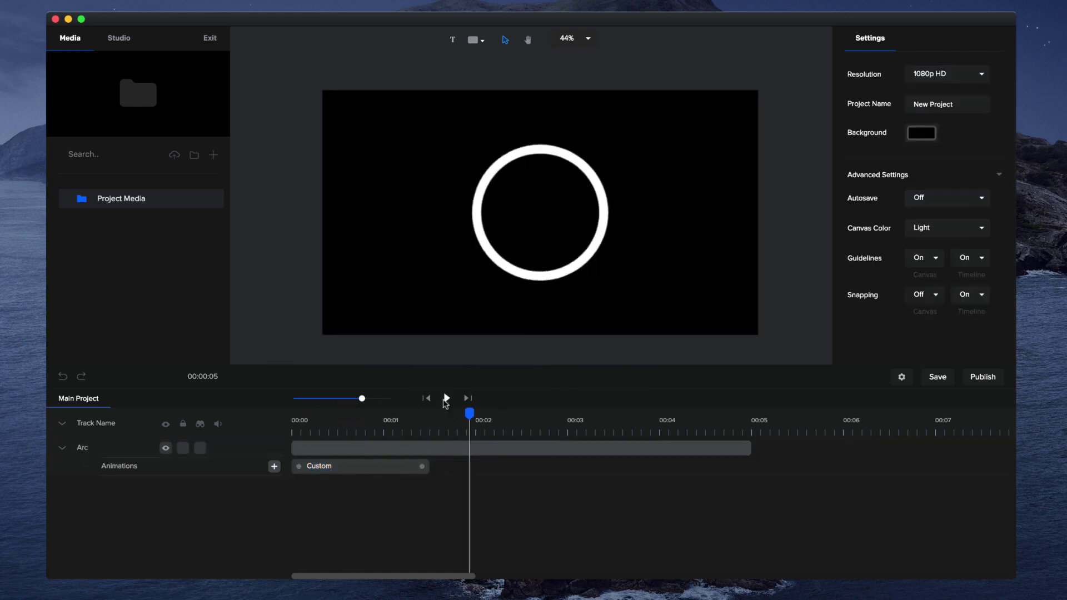
click(412, 472)
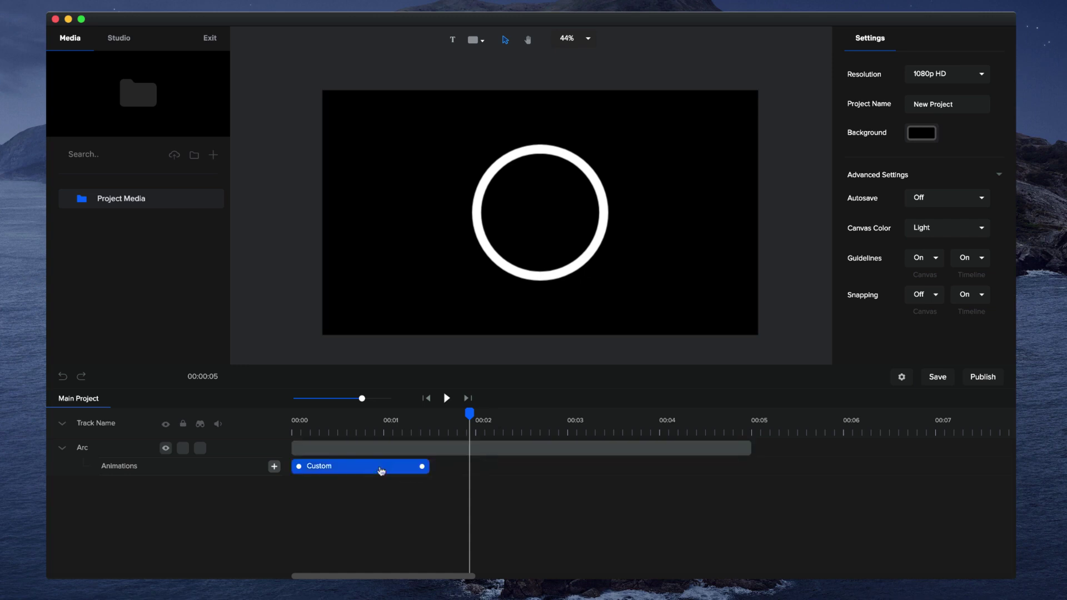
Step: Add a Duplicate Reverse copy of the arc's Custom animation
click(376, 471)
click(381, 471)
click(389, 471)
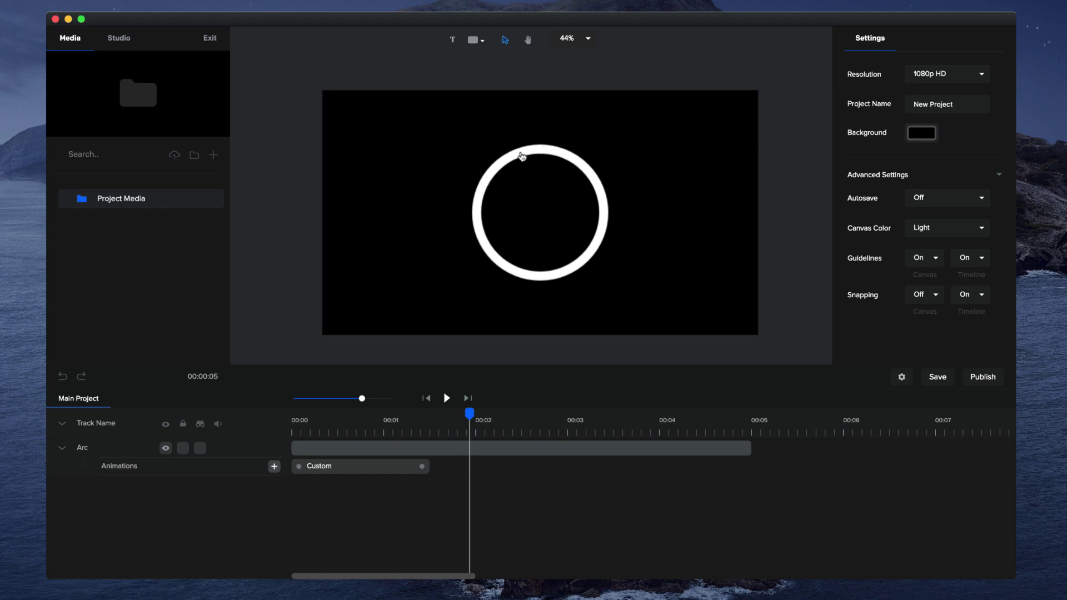
click(425, 450)
click(383, 469)
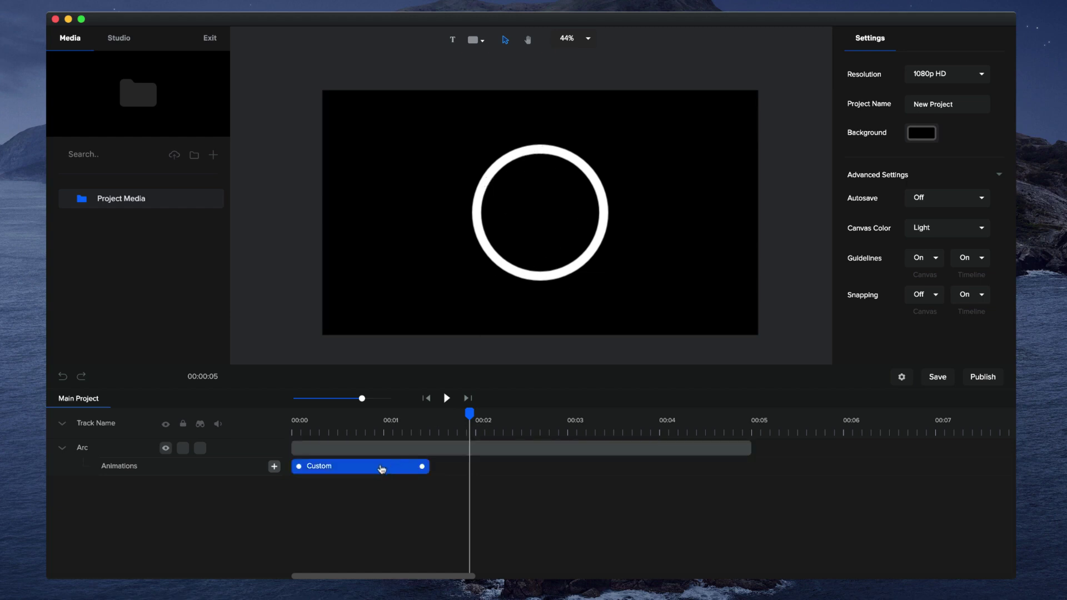
right_click(382, 468)
click(410, 434)
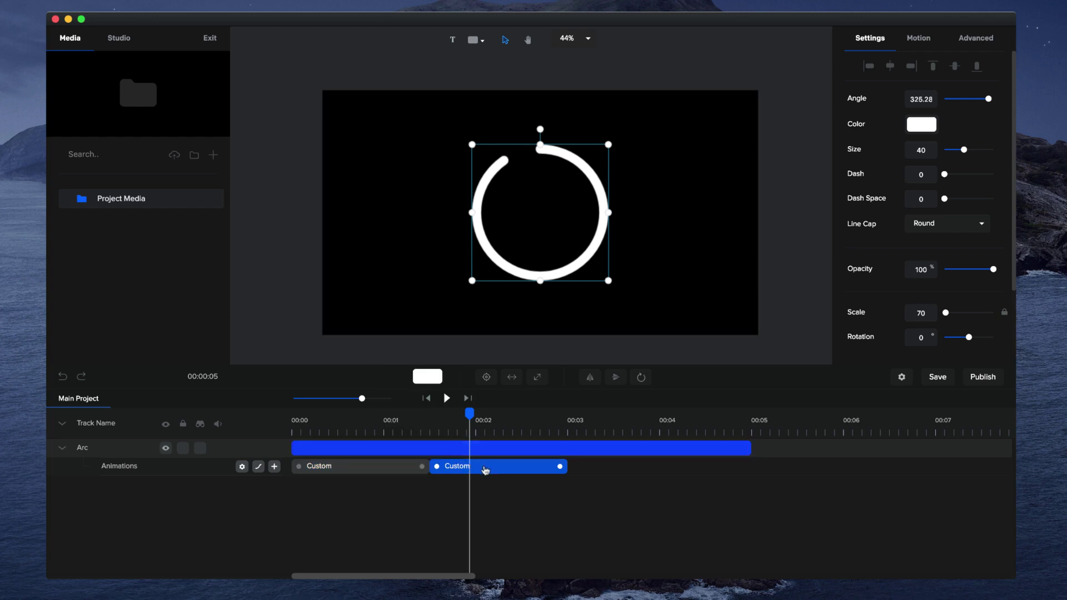
Step: Trim the Arc clip to end at 00:03, preview, and nudge the reversed animation later
drag(749, 447, 473, 414)
click(433, 399)
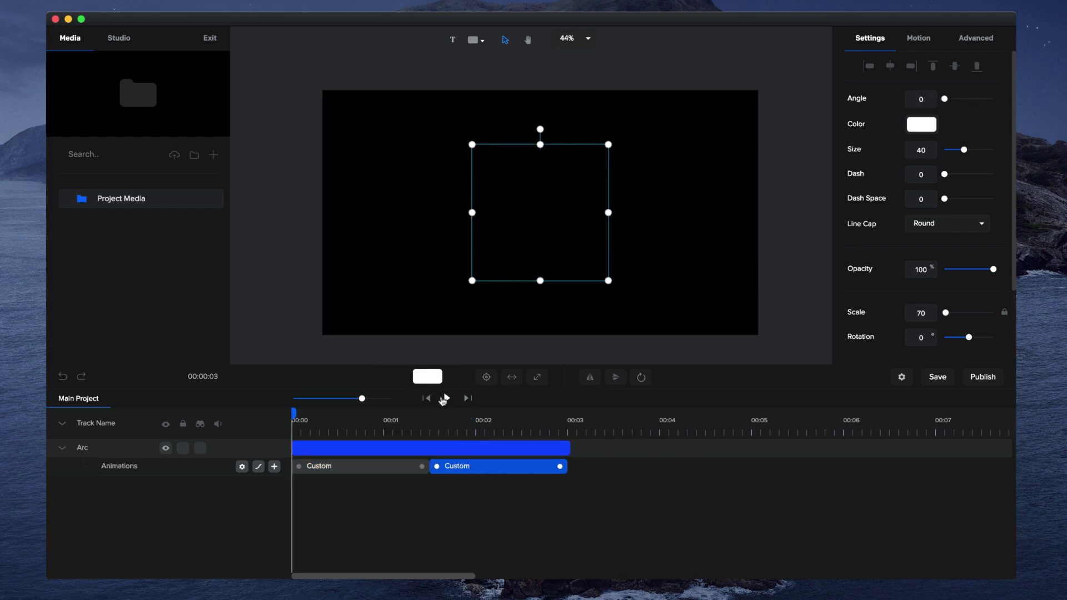
click(447, 398)
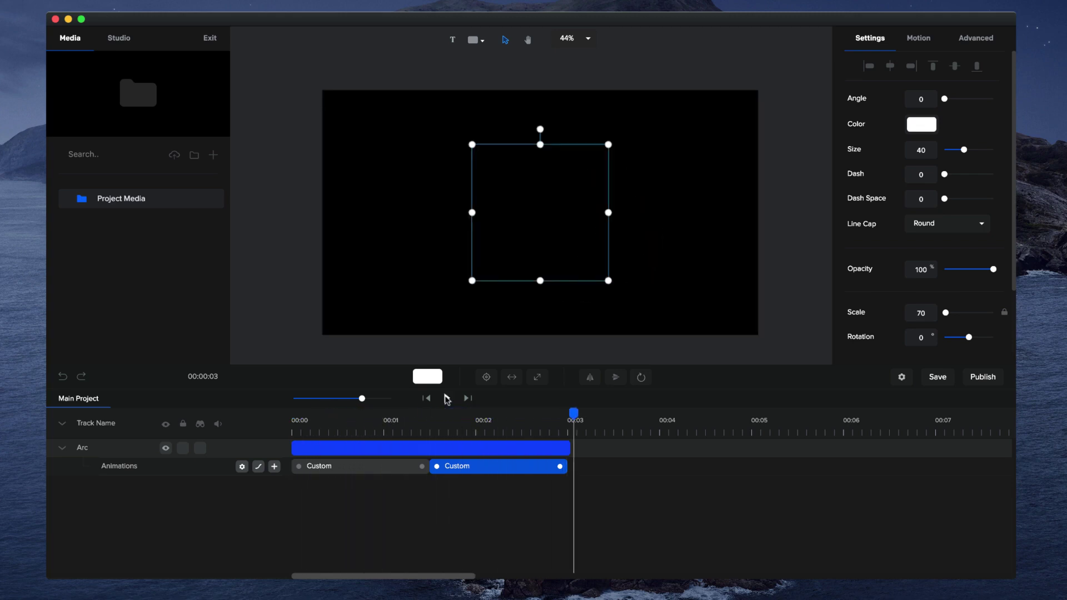
drag(483, 425, 429, 425)
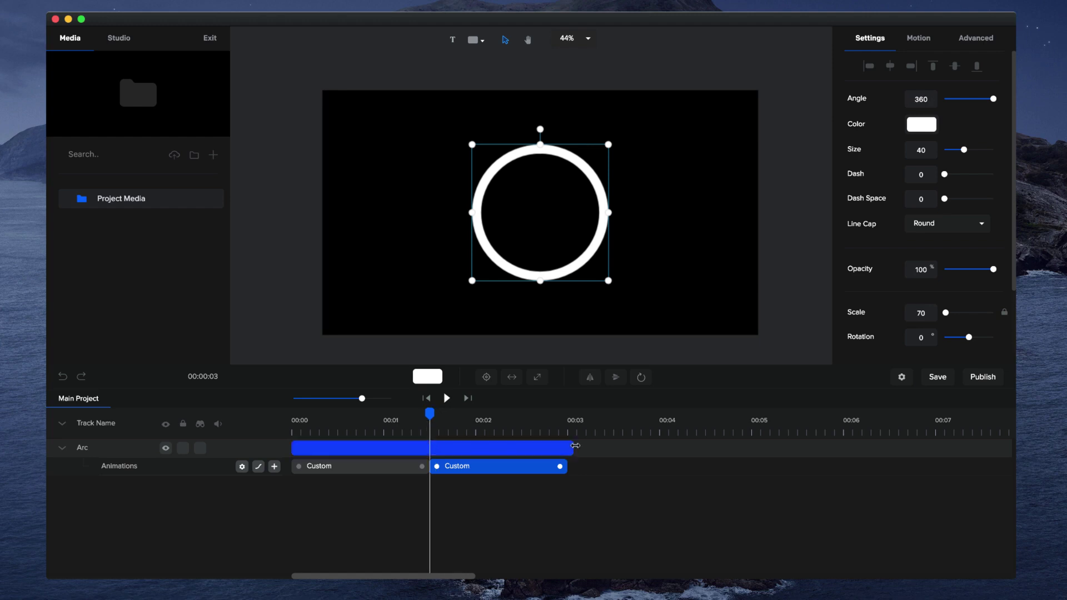
click(560, 466)
drag(560, 466, 564, 469)
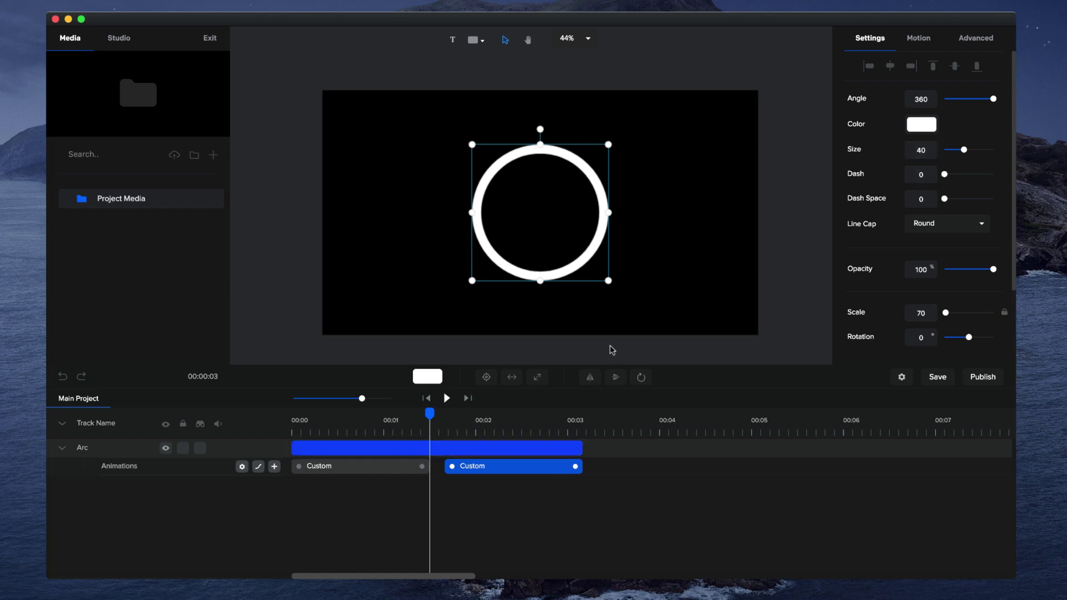
Step: Change the ring's colour to pinkish red in the Color Panel
click(917, 129)
drag(975, 162, 991, 162)
click(991, 65)
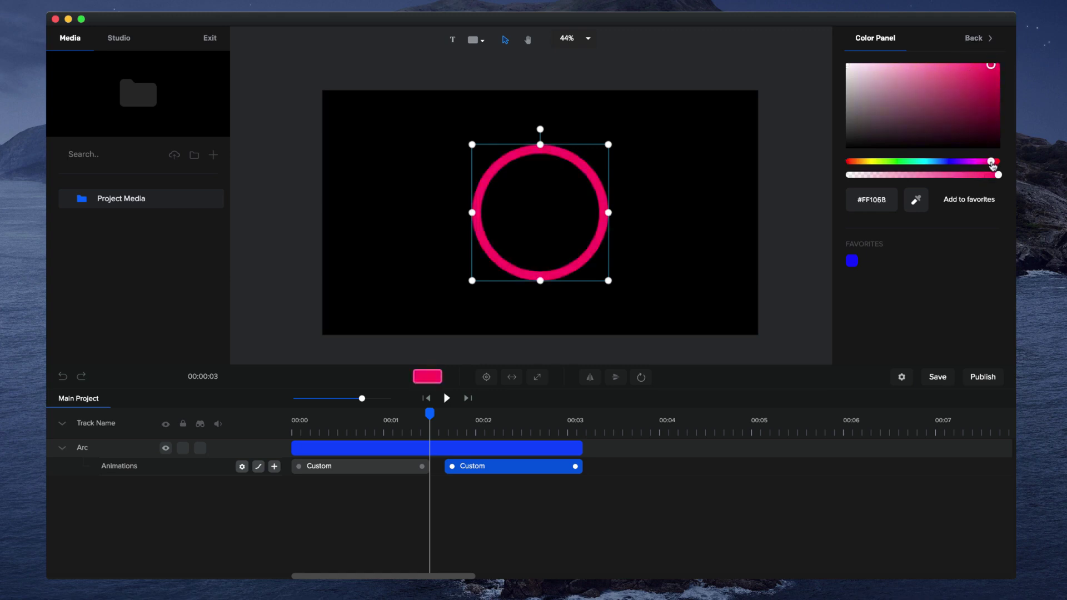
click(977, 37)
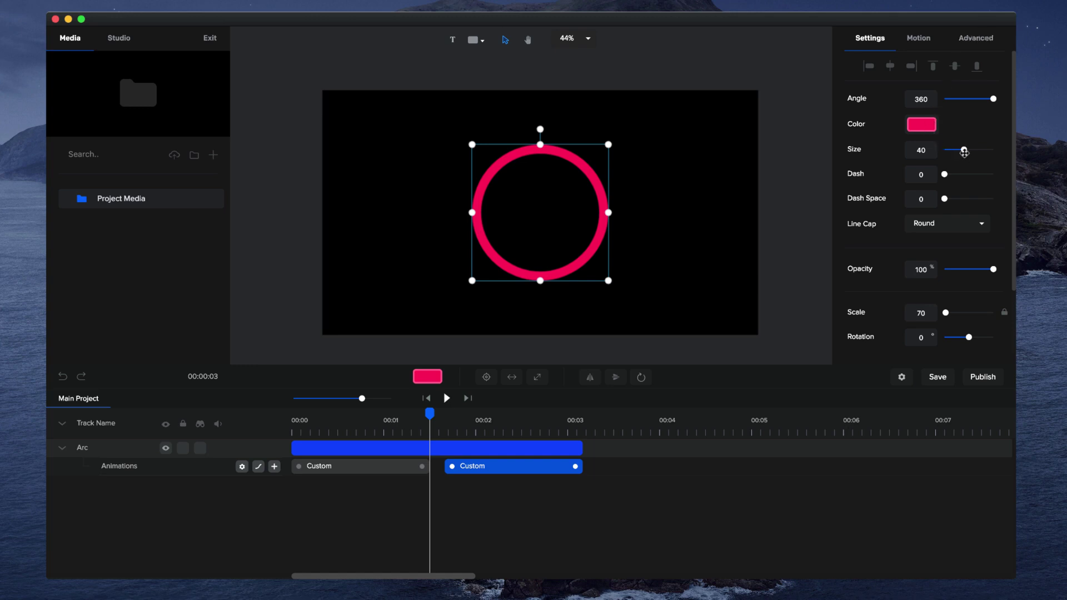
Step: Set the ring's stroke size to 65 and duplicate the arc track
drag(962, 149, 975, 150)
click(497, 445)
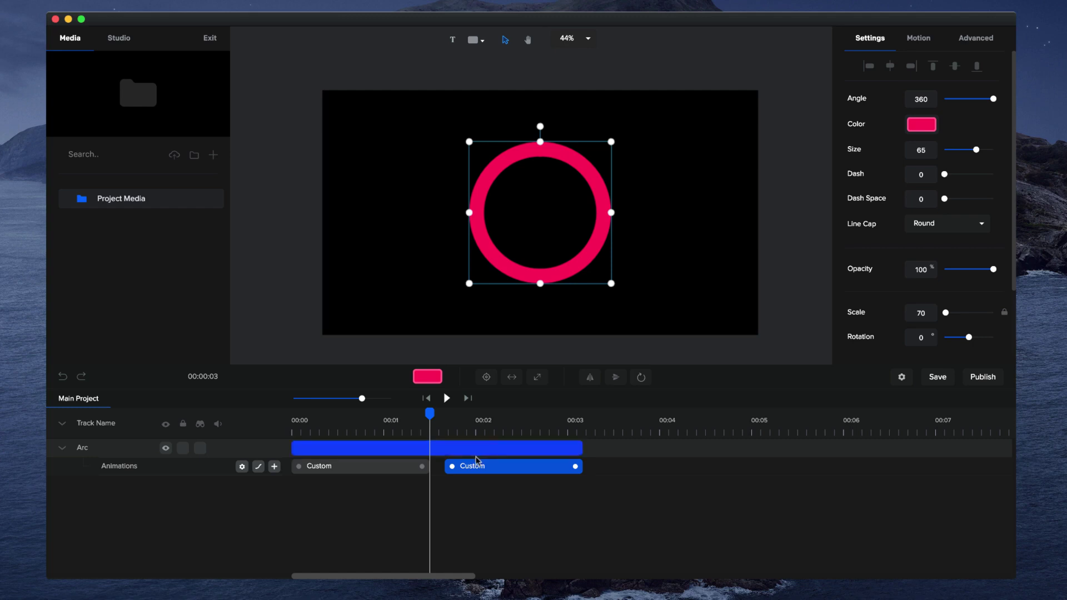
key(super+d)
click(422, 454)
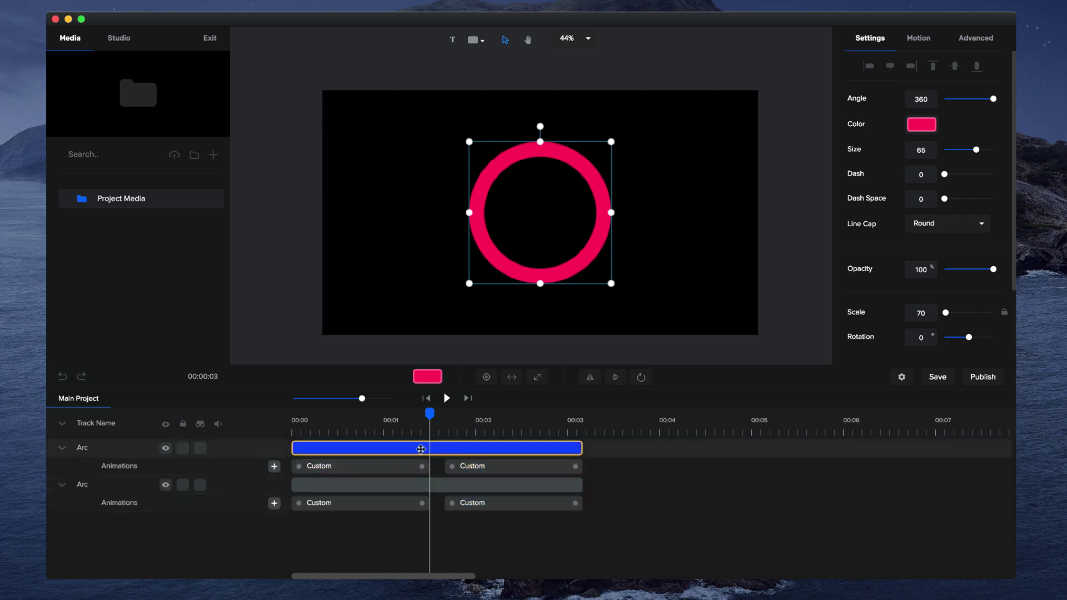
click(333, 483)
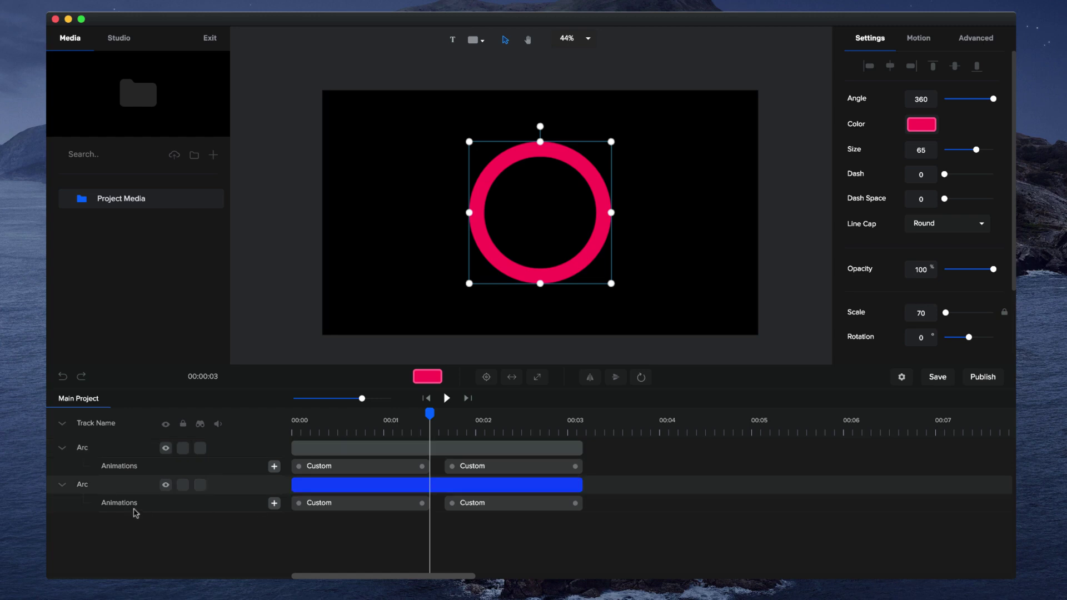
Step: Rename the two ring tracks RED and GREEN
double_click(86, 488)
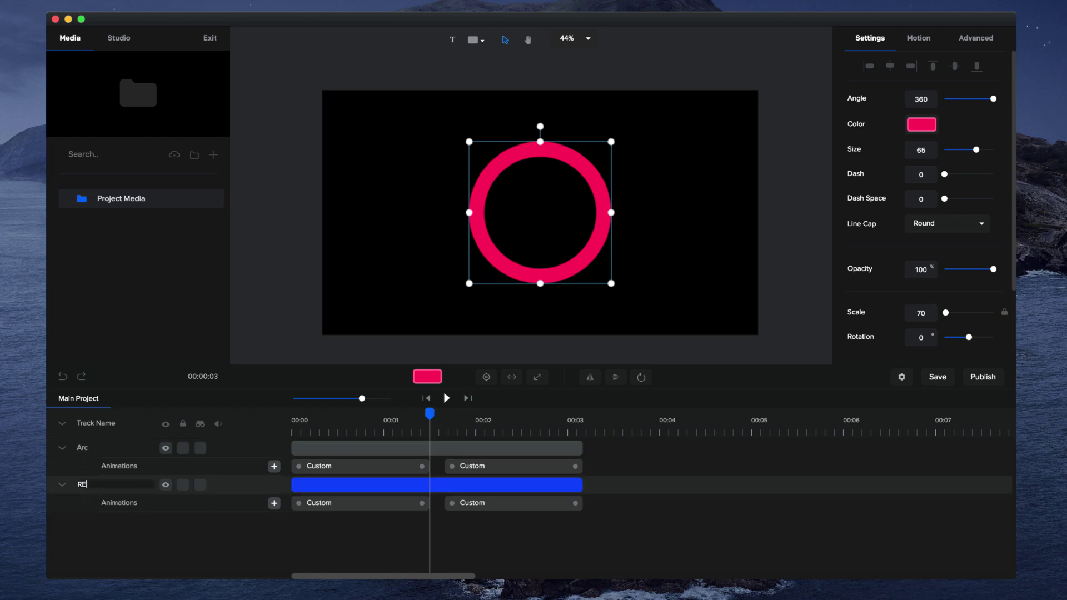
key(Return)
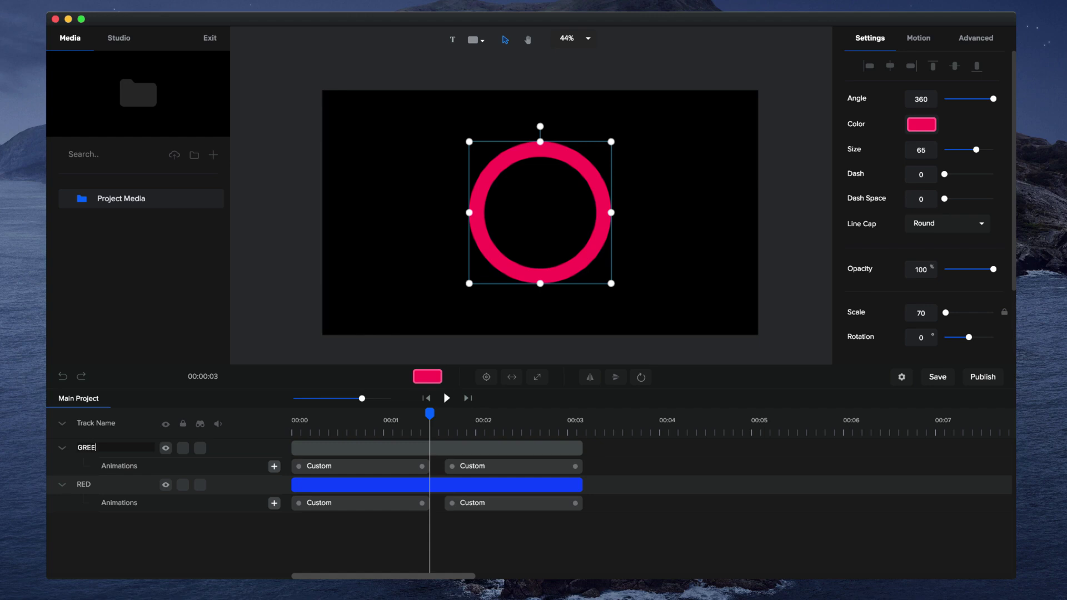
text(GREEN)
key(Return)
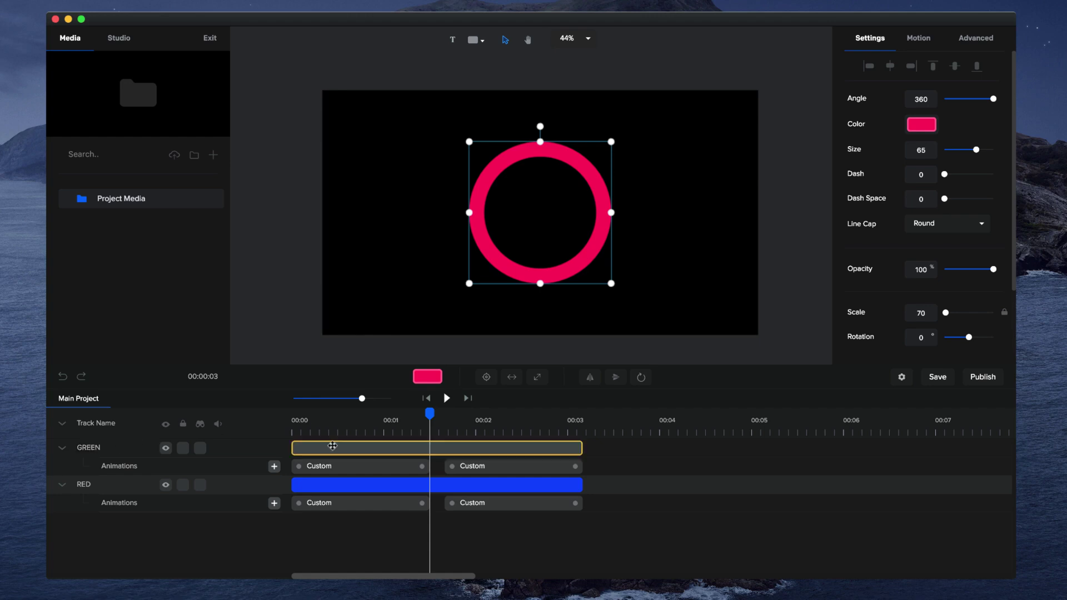
Step: Duplicate the GREEN track and rename the new top track BLUE
click(326, 449)
key(super+d)
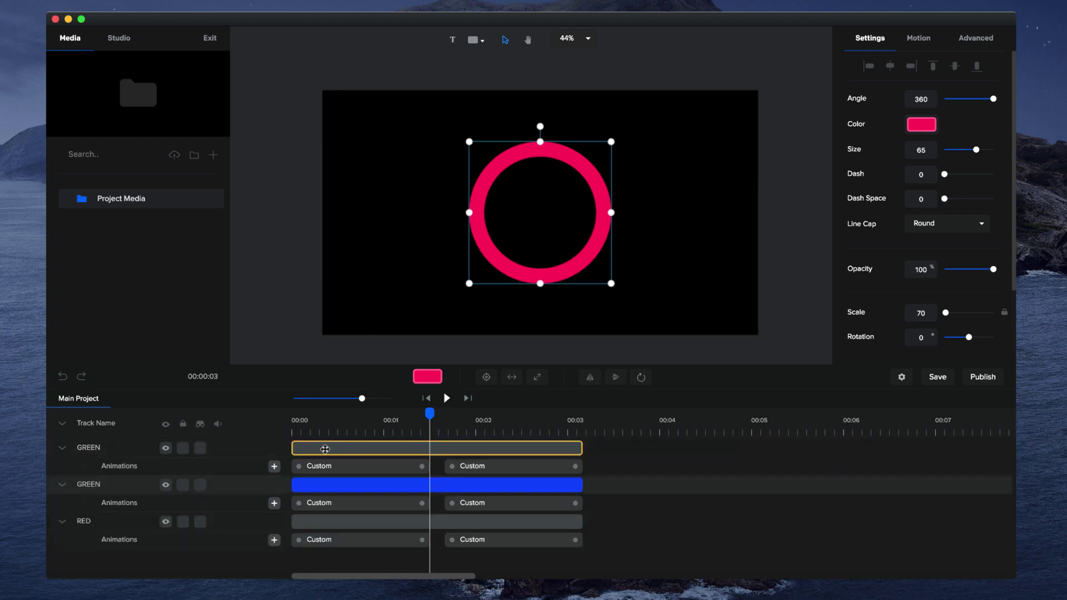
double_click(98, 450)
text(BLUE)
Step: Collapse the tracks and change the BLUE track's ring colour to blue
click(61, 426)
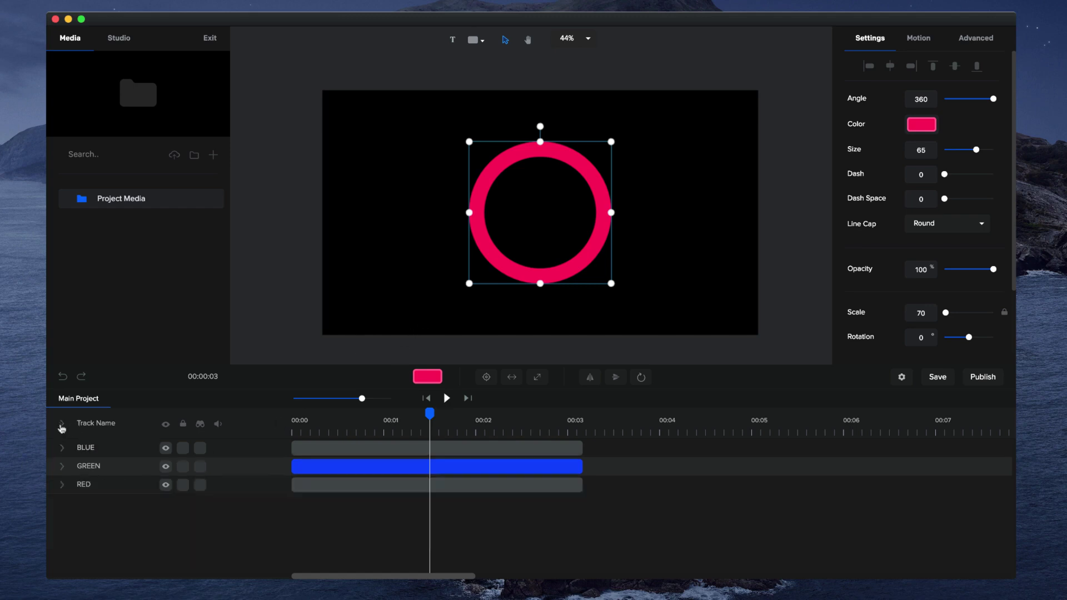
click(438, 446)
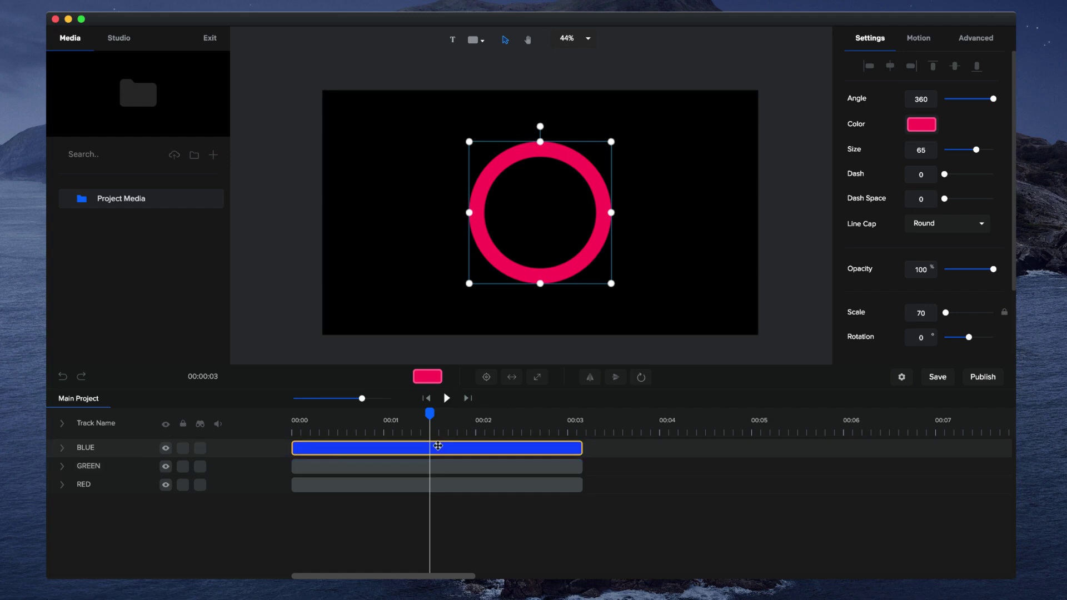
click(928, 129)
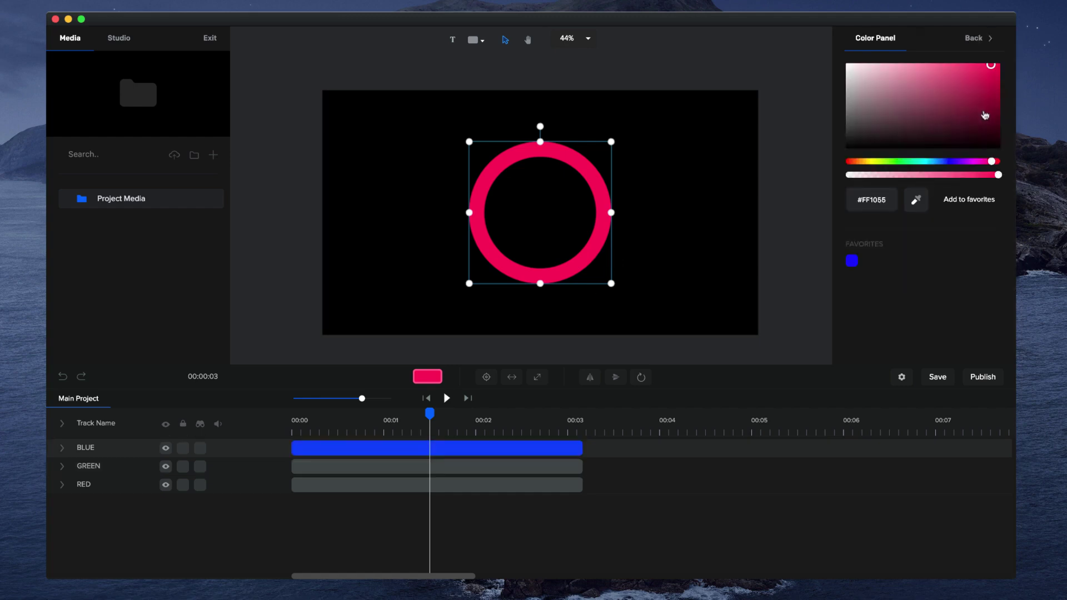
drag(948, 166, 936, 164)
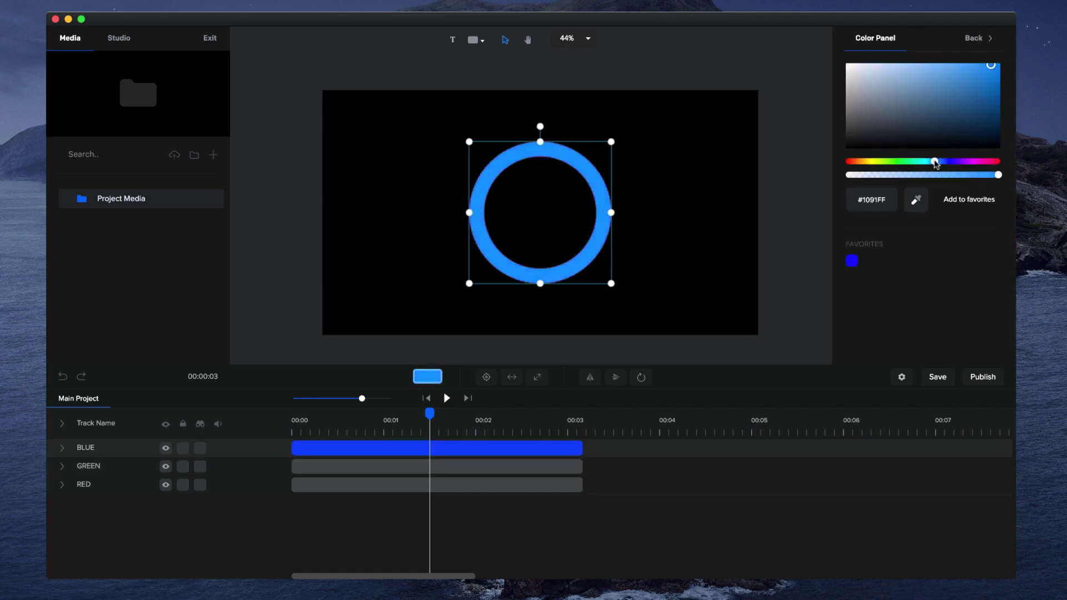
Step: Make the GREEN ring yellow-green #B8CA55, then show all three rings again
click(394, 467)
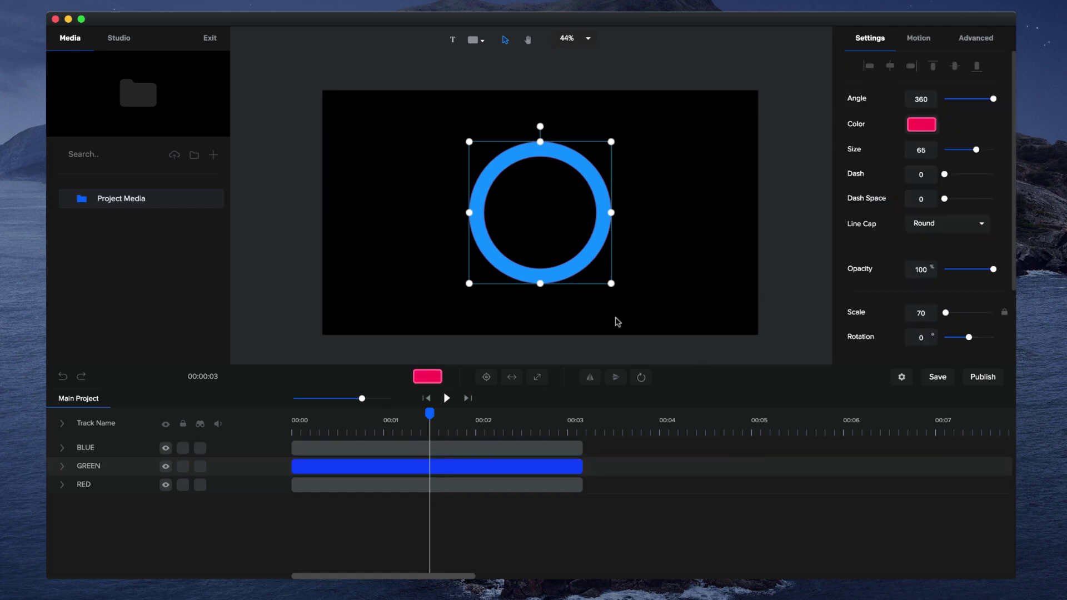
drag(428, 417, 393, 416)
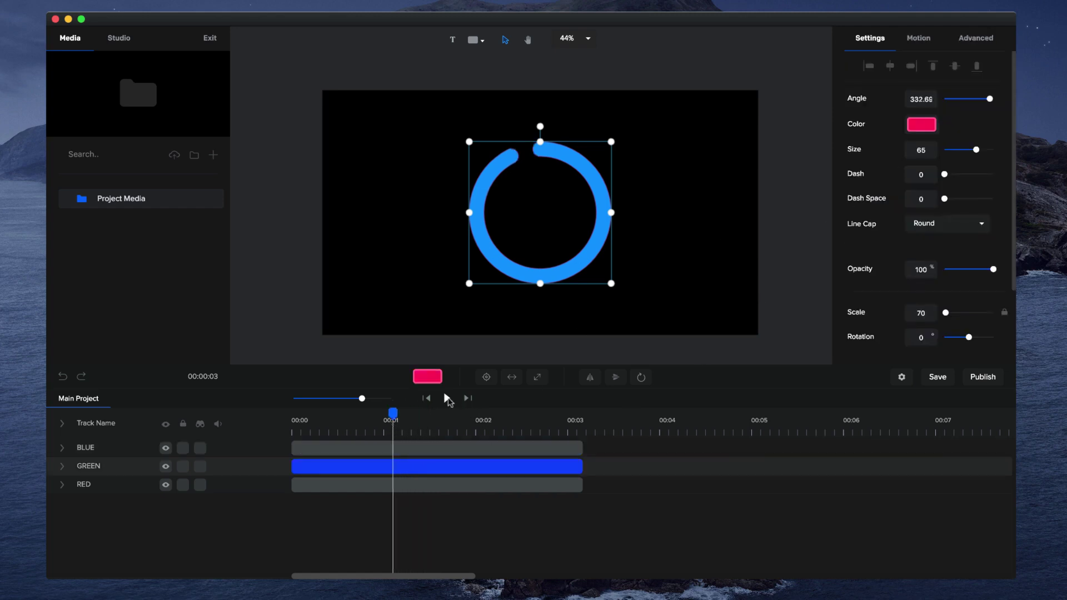
click(922, 130)
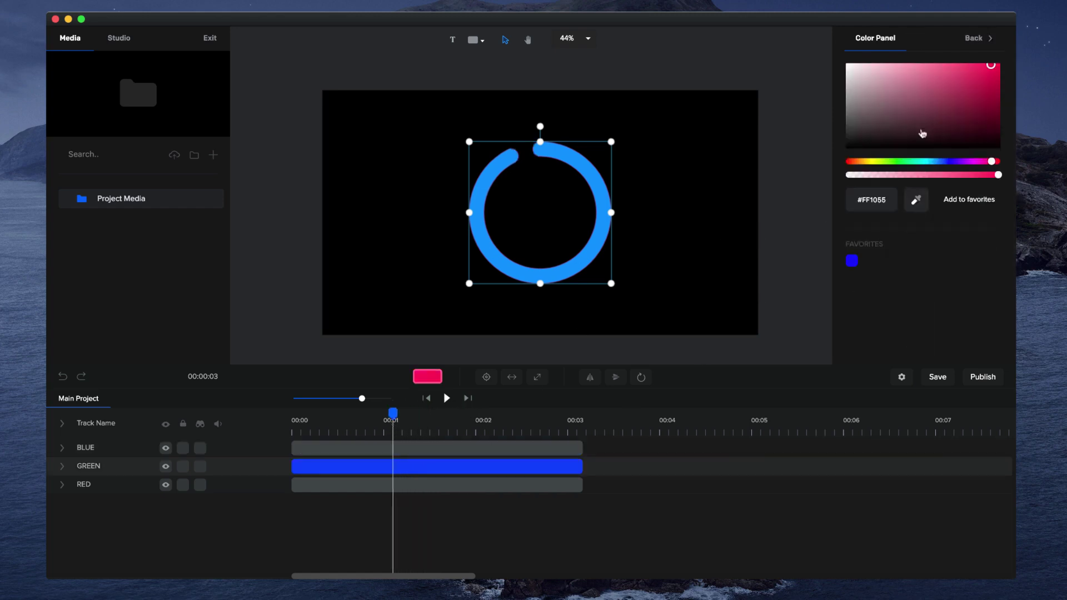
click(165, 451)
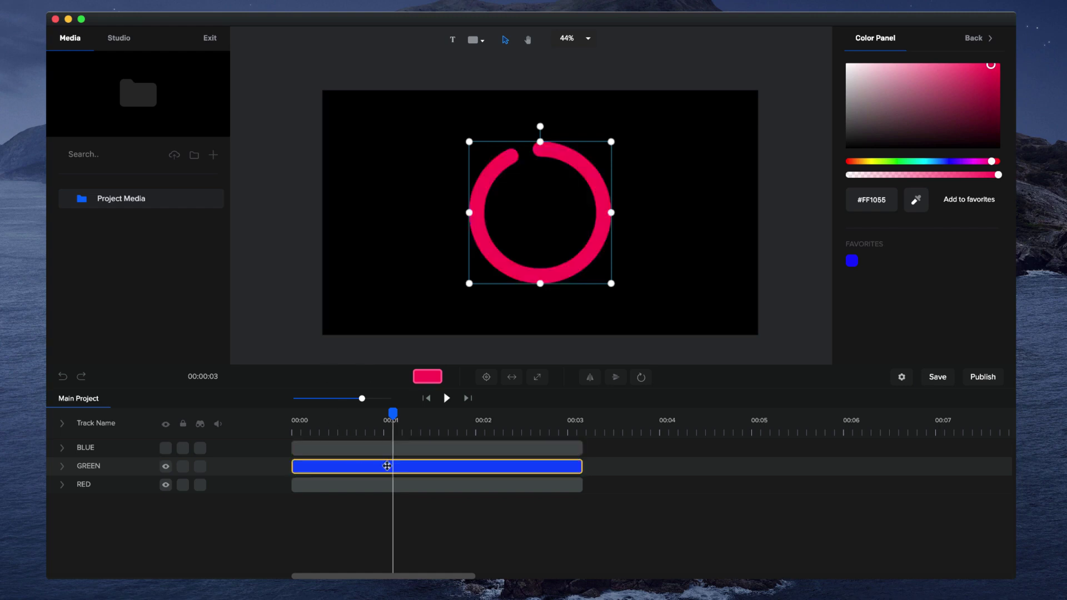
drag(914, 165, 877, 162)
drag(972, 82, 933, 97)
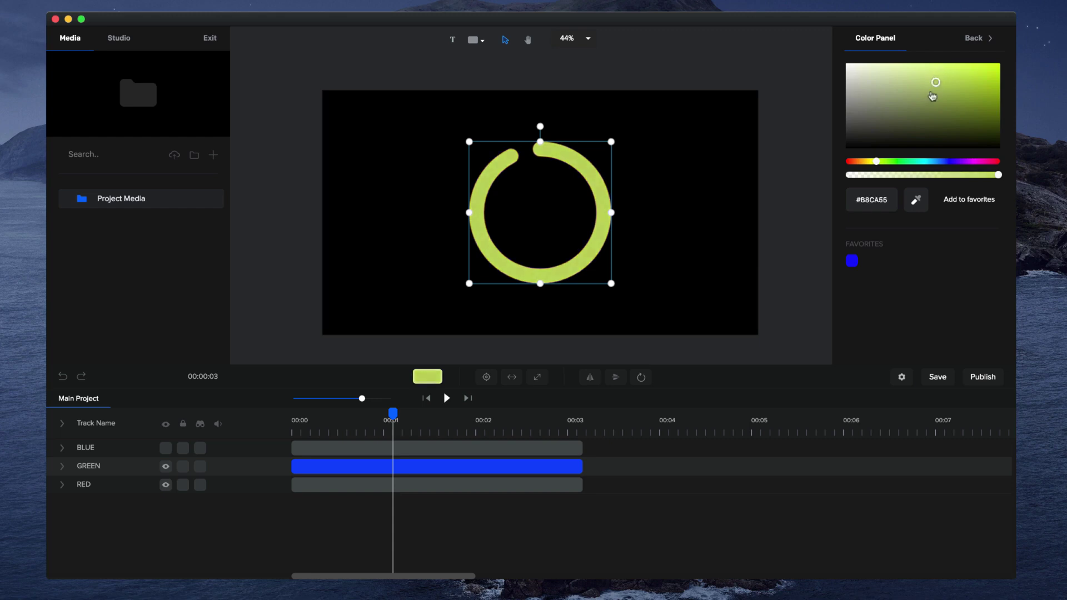
click(167, 470)
click(166, 472)
click(166, 448)
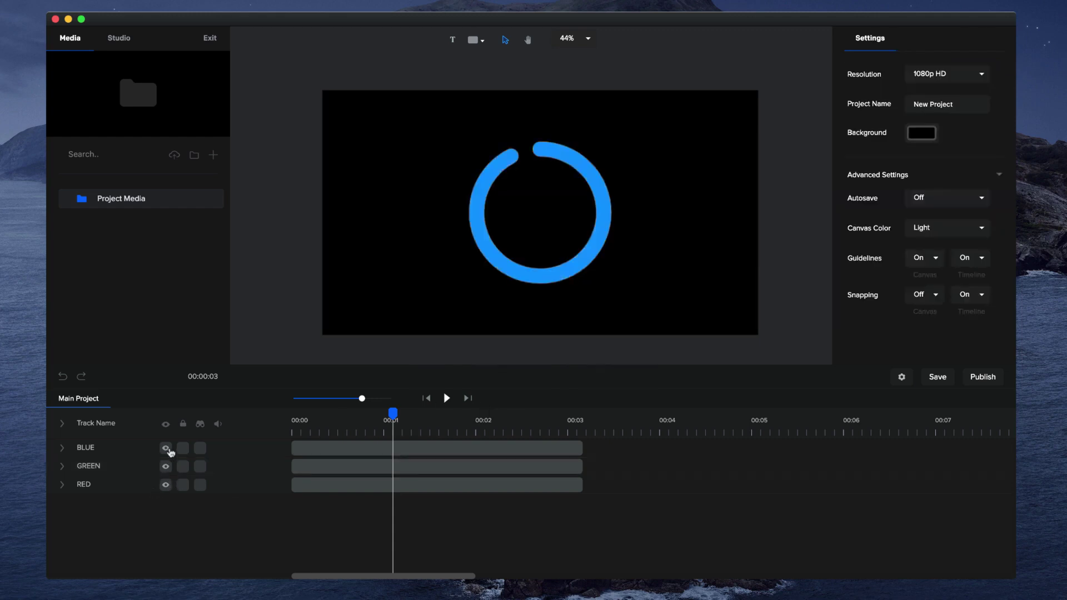
Step: Rewind to the start, zoom the timeline in, and expand the tracks
click(390, 428)
drag(356, 425, 269, 440)
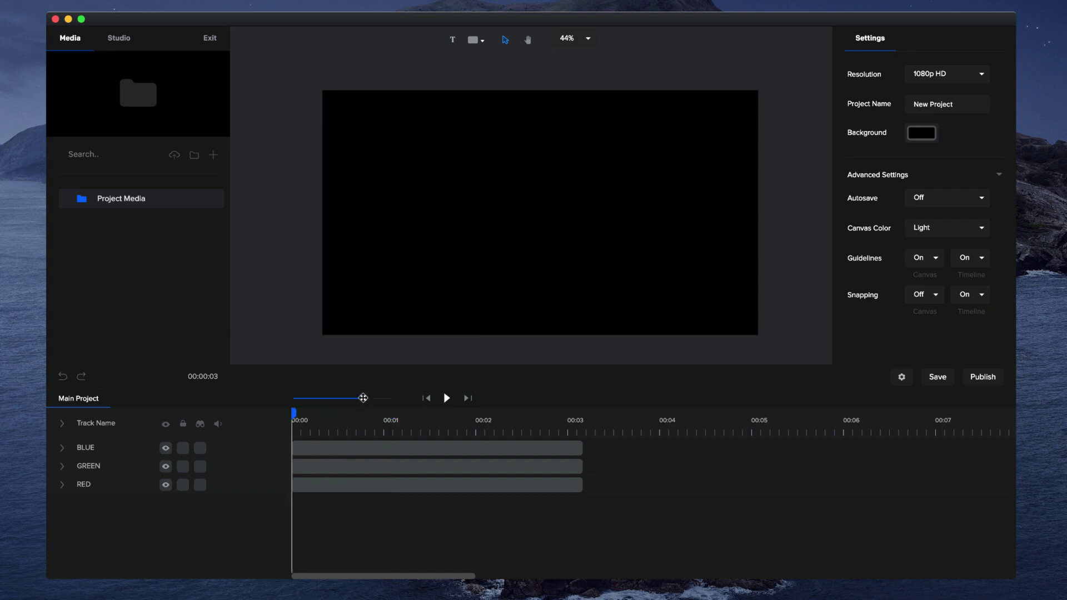
drag(363, 398, 372, 398)
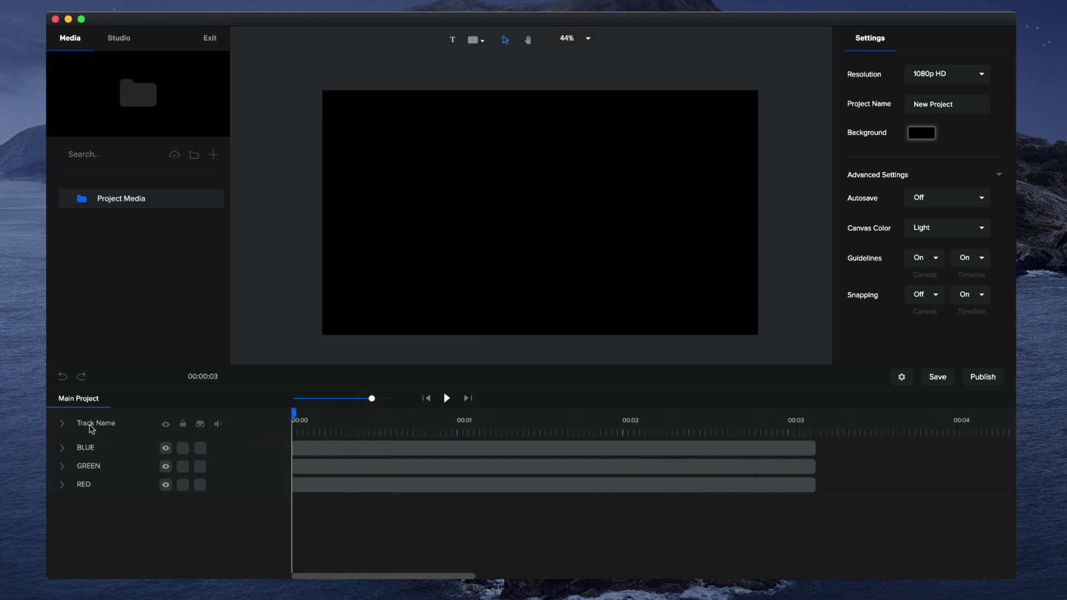
click(65, 425)
Step: Delay the GREEN clip slightly and the BLUE clip further, then play the staggered rings
click(511, 485)
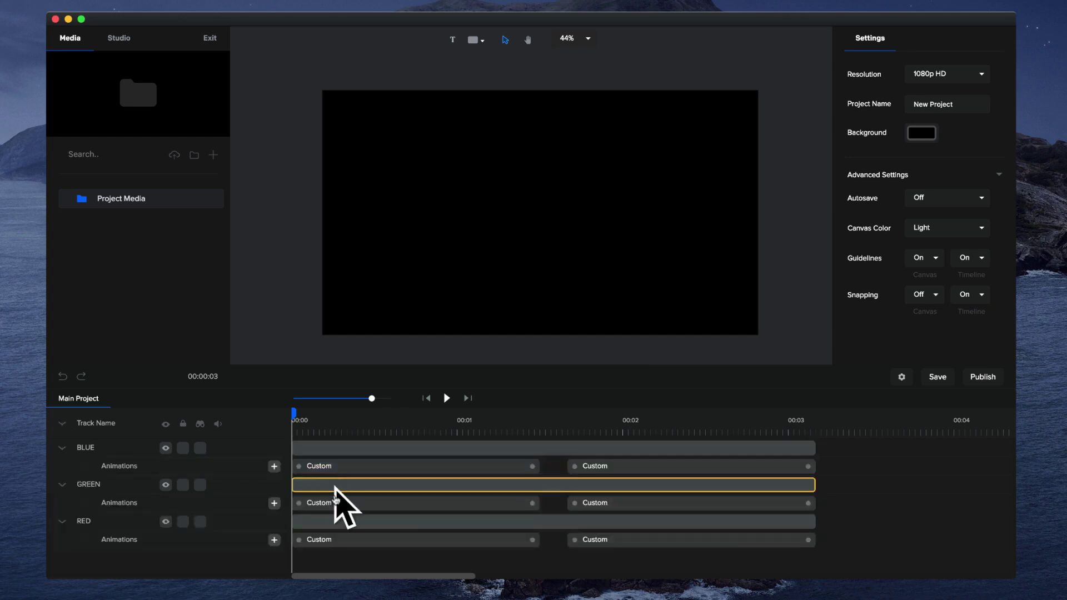
drag(310, 486, 354, 486)
drag(337, 449, 431, 449)
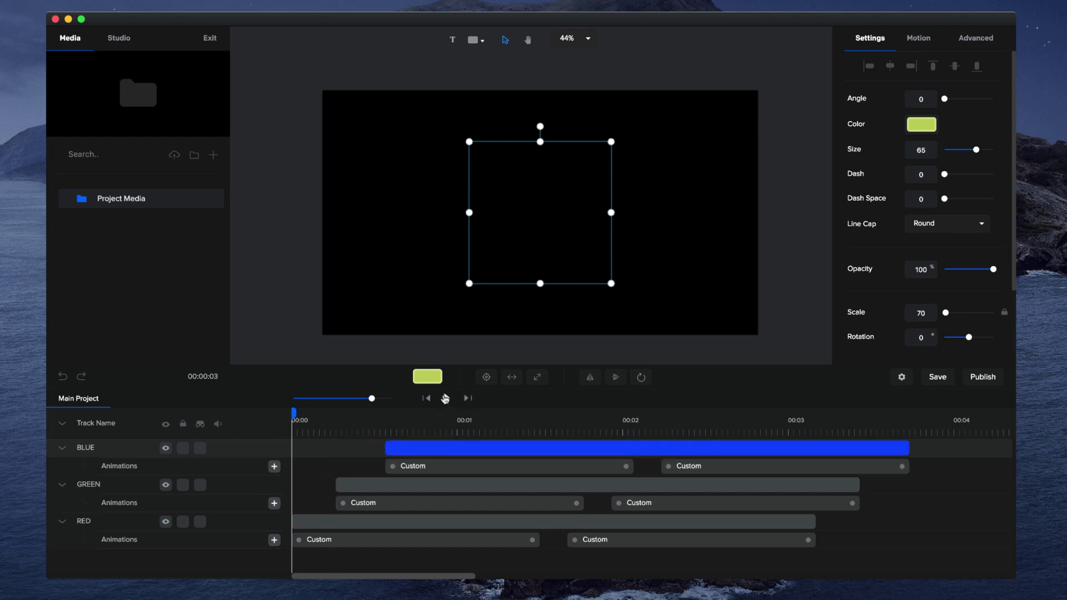
click(447, 398)
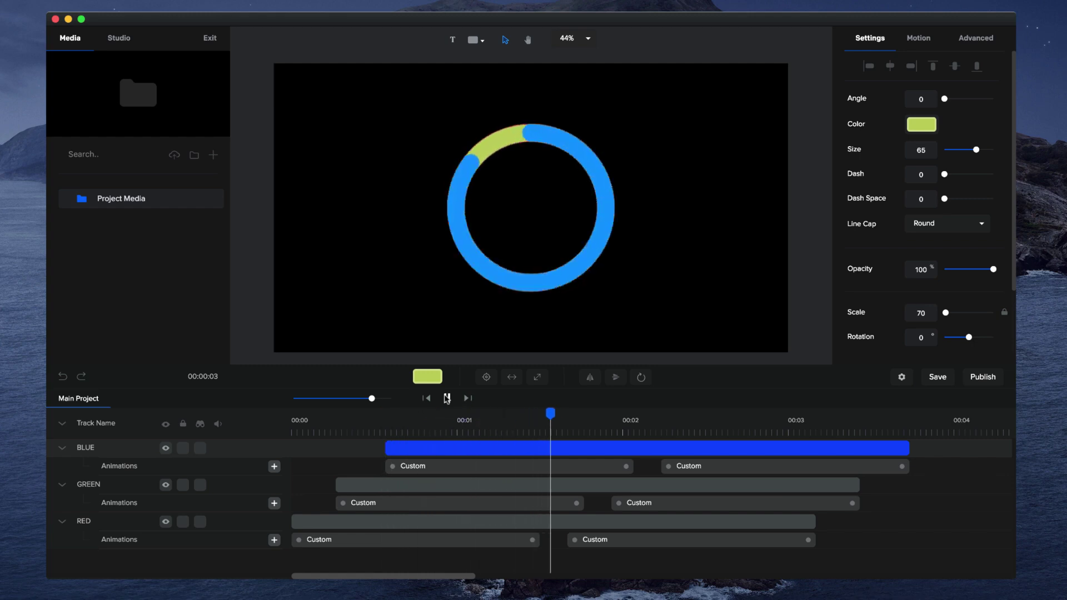
Step: Stop playback, lengthen the GREEN clip and move its exit Custom animation later
click(447, 398)
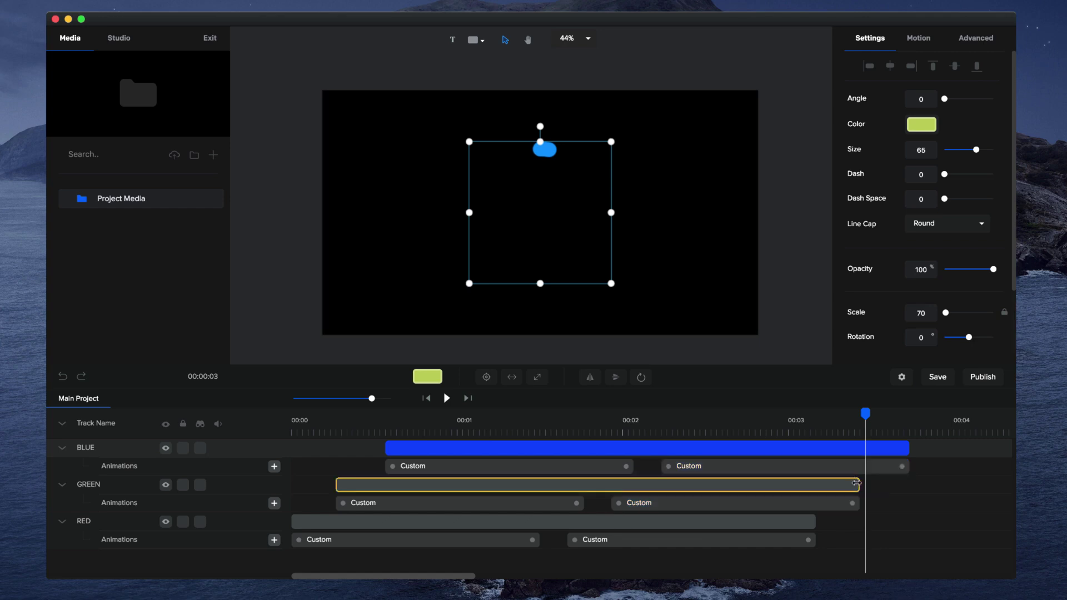
drag(857, 483, 937, 484)
click(814, 503)
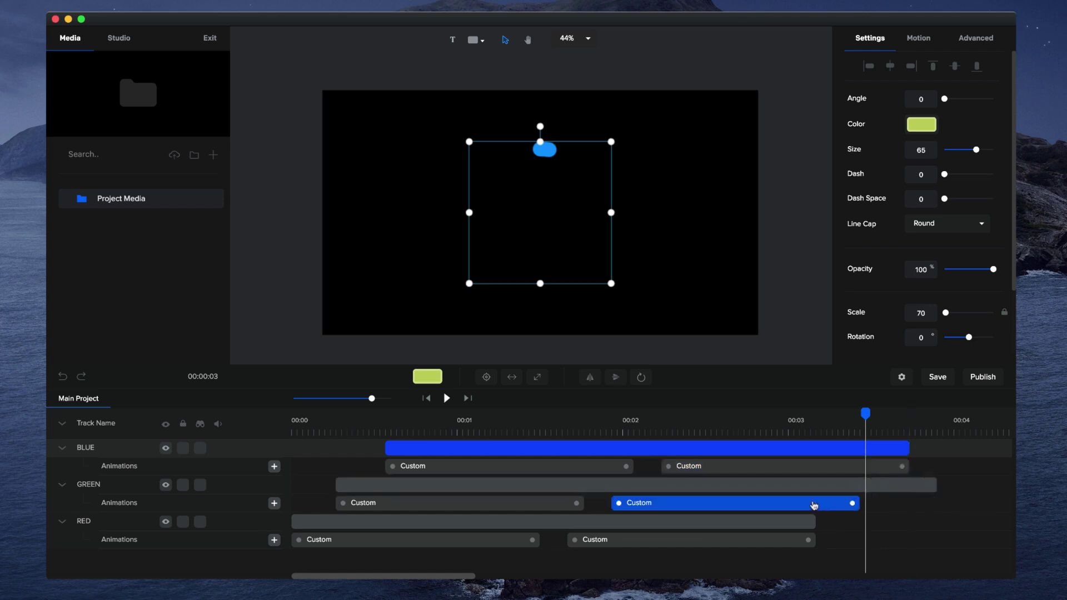
drag(814, 505, 894, 510)
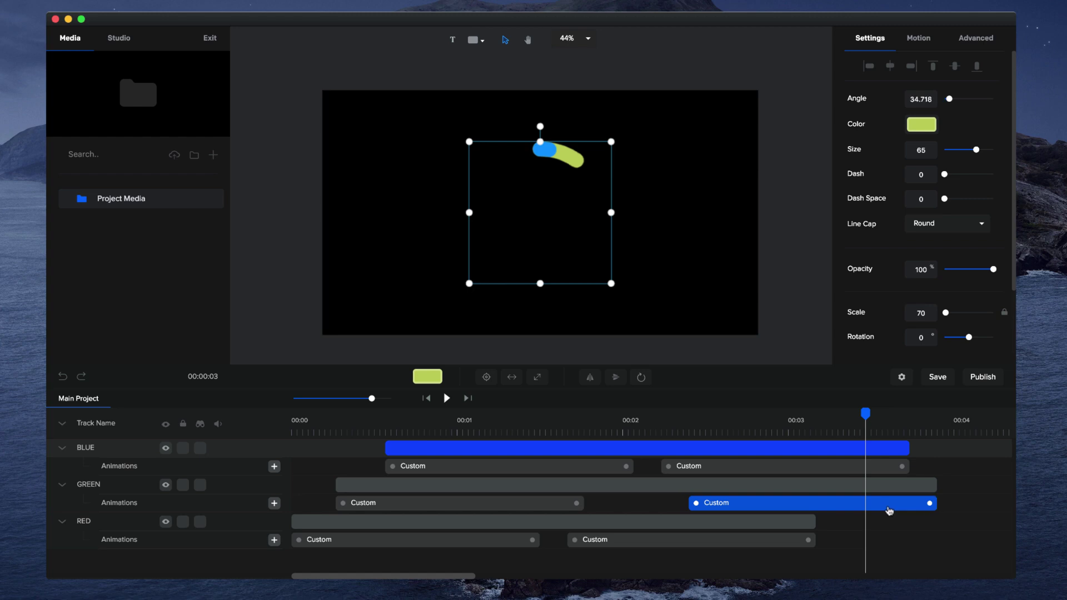
Step: Extend the RED clip to about 4 seconds, delay its exit animation, then replay from the start
drag(816, 523, 970, 534)
click(725, 540)
drag(693, 548, 848, 551)
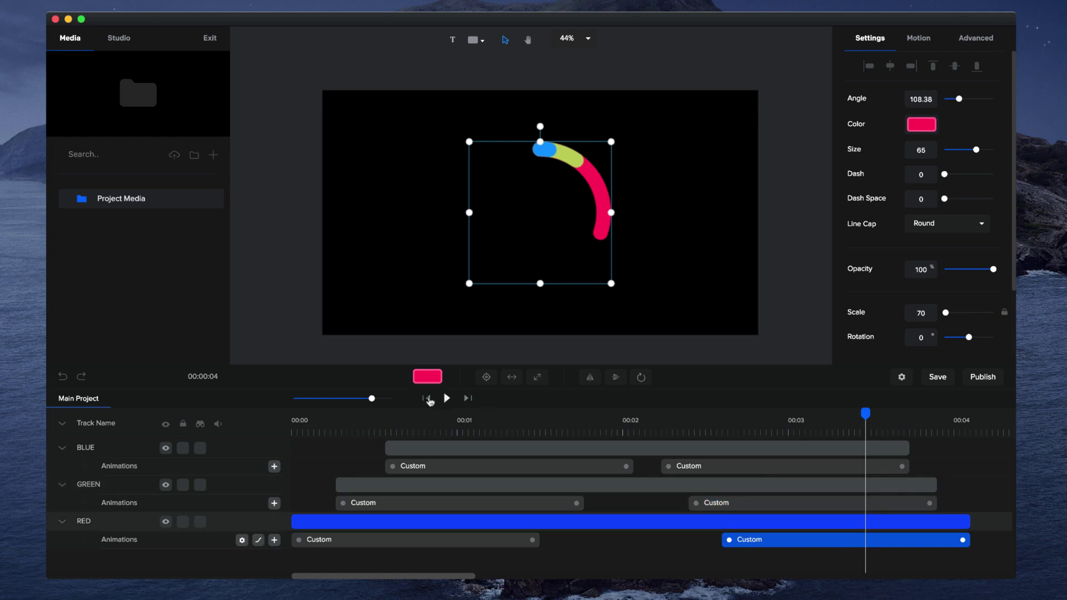
click(426, 398)
click(447, 398)
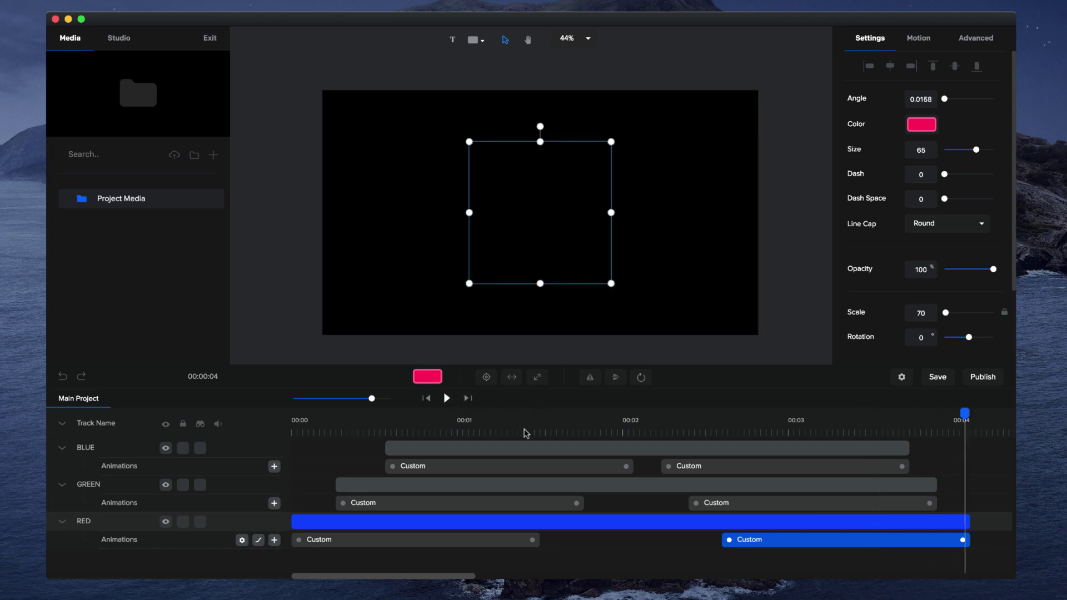
Step: Collapse the track rows and set the BLUE ring's scale to 30
click(62, 423)
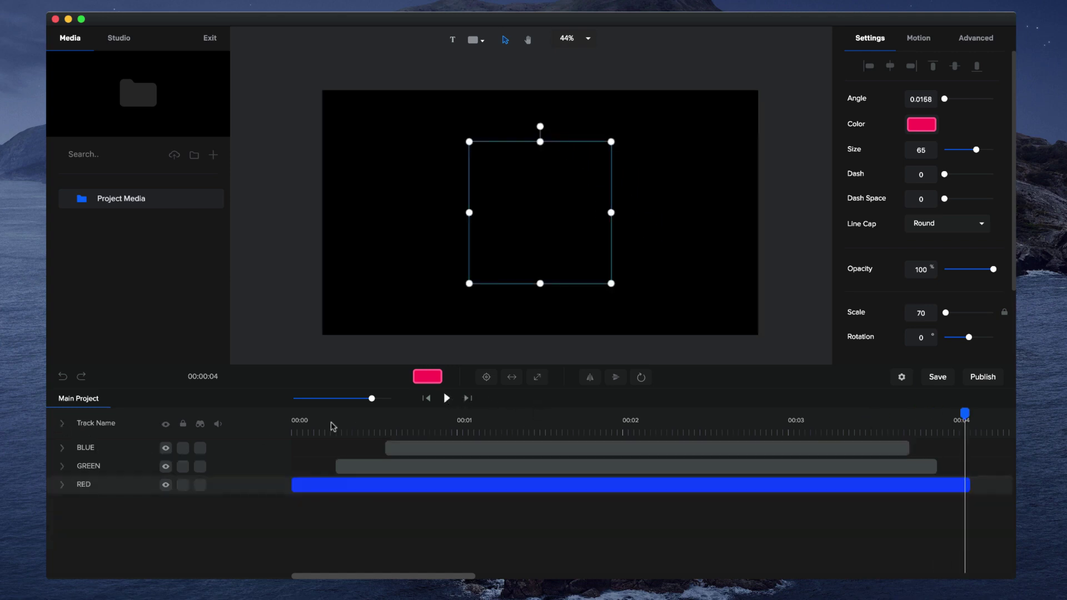
click(555, 429)
click(487, 447)
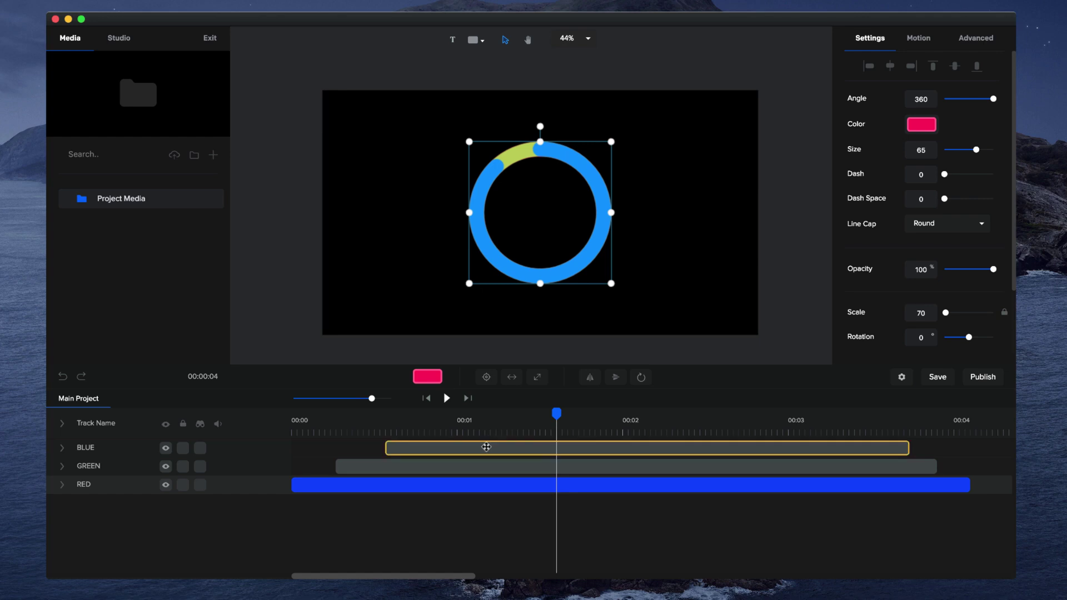
click(486, 446)
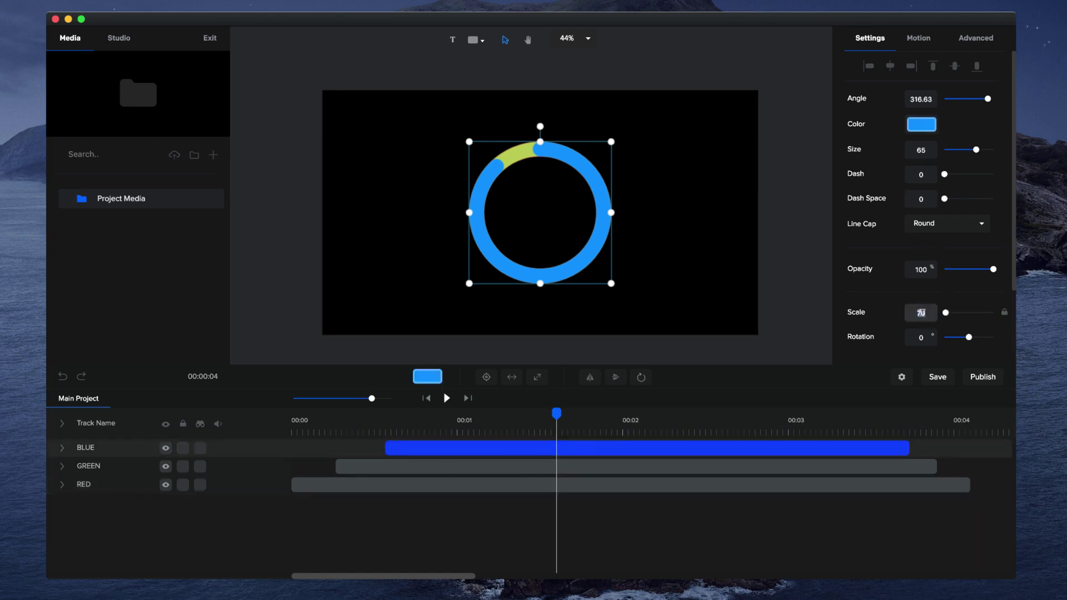
text(30)
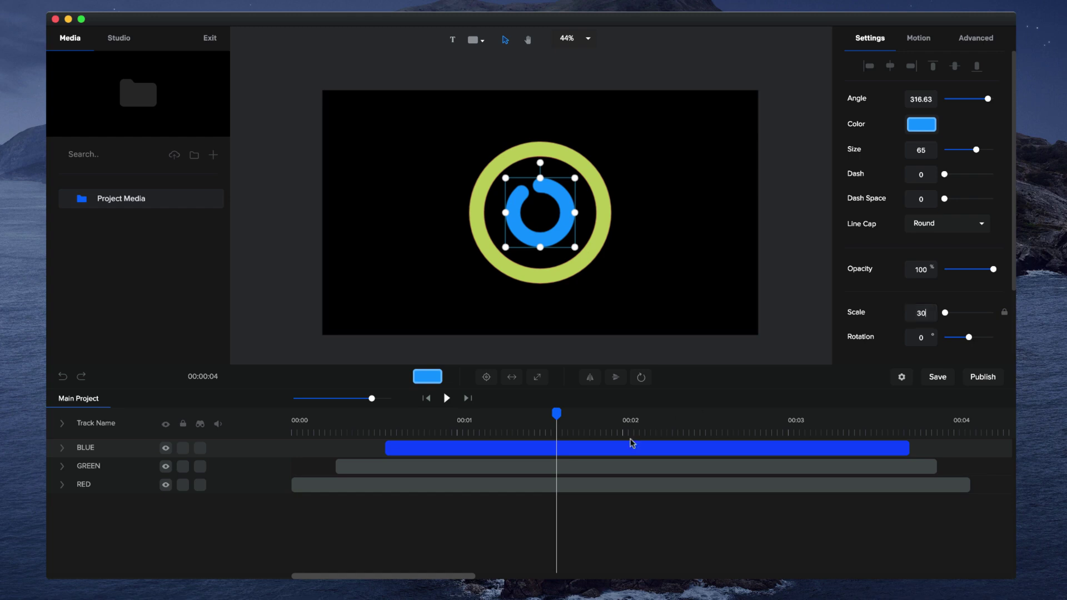
Step: Set the GREEN ring's scale to 55 and deselect to view the nested rings
click(586, 469)
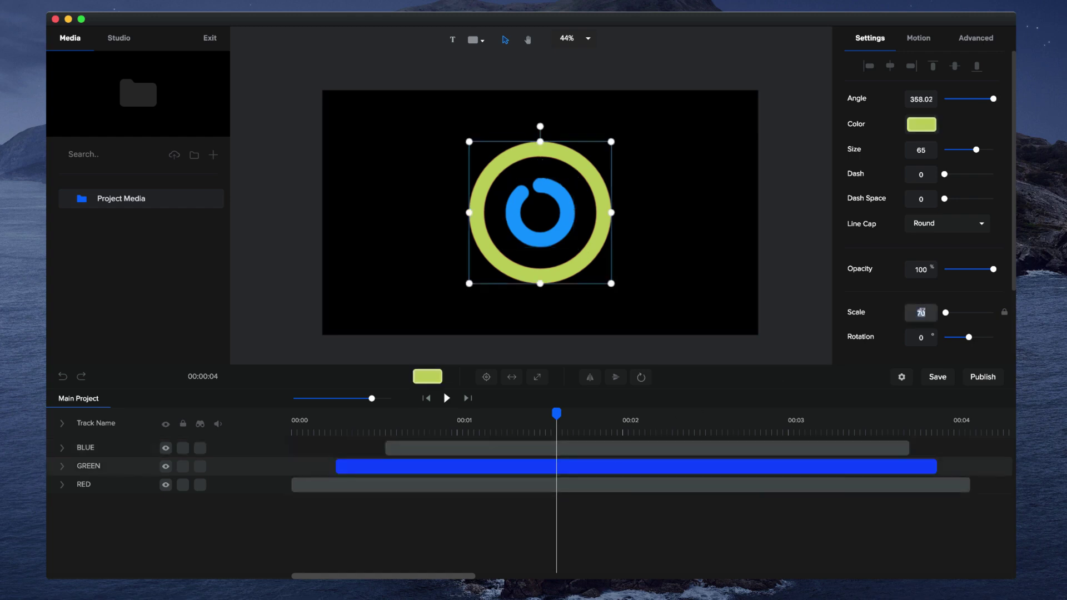
text(55)
key(Return)
click(747, 243)
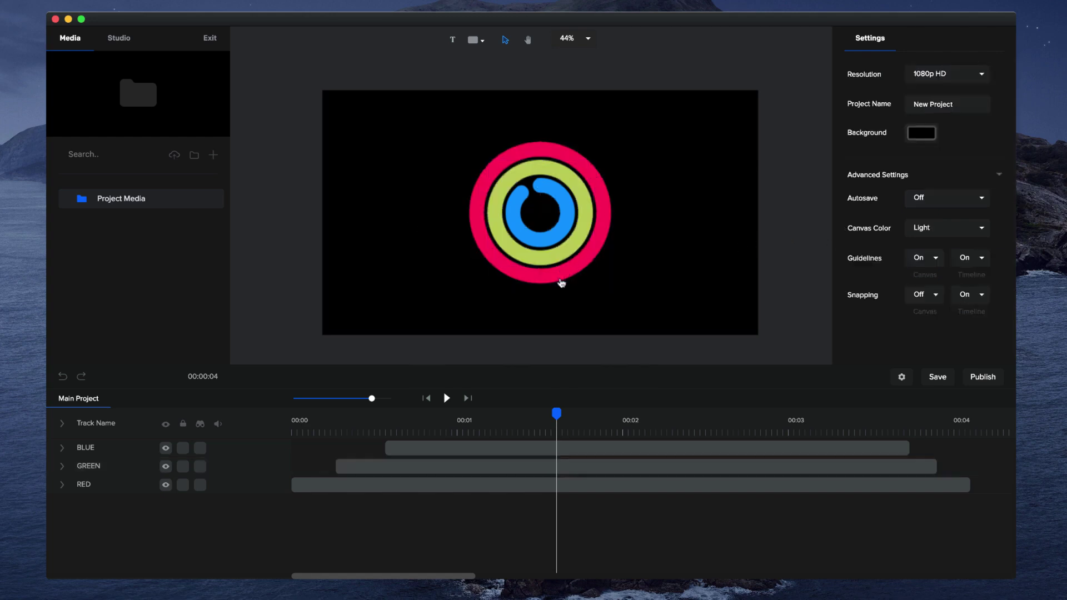
drag(557, 414, 302, 443)
click(443, 397)
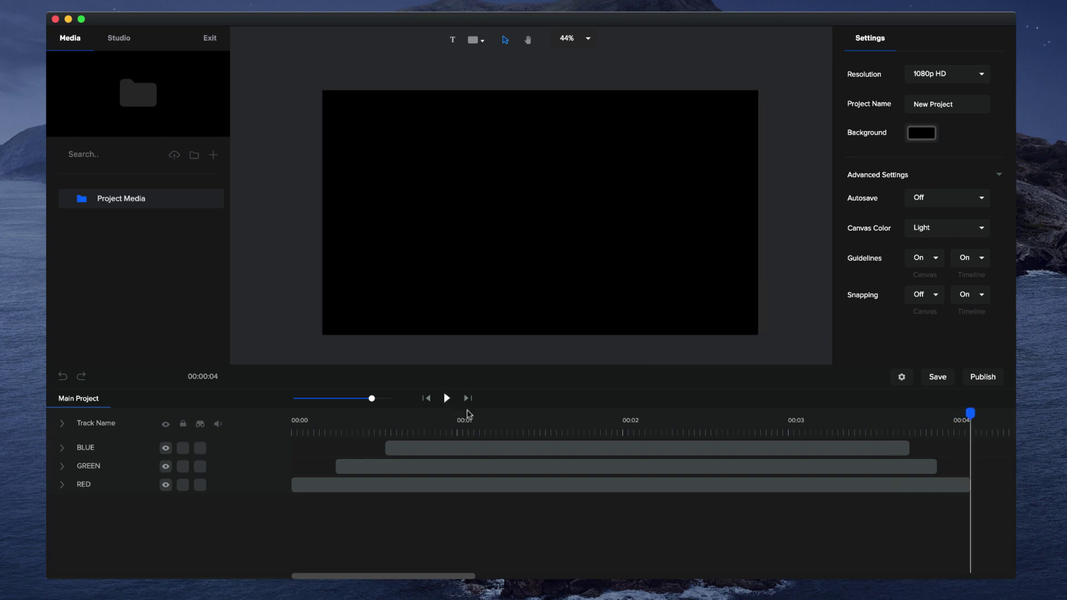
click(484, 419)
drag(503, 418, 621, 418)
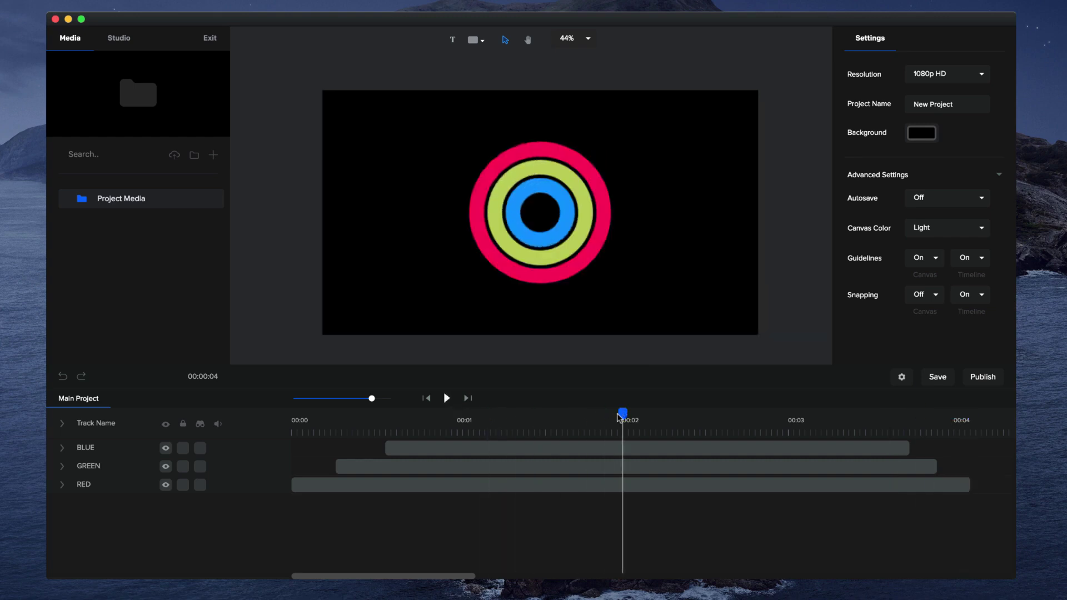